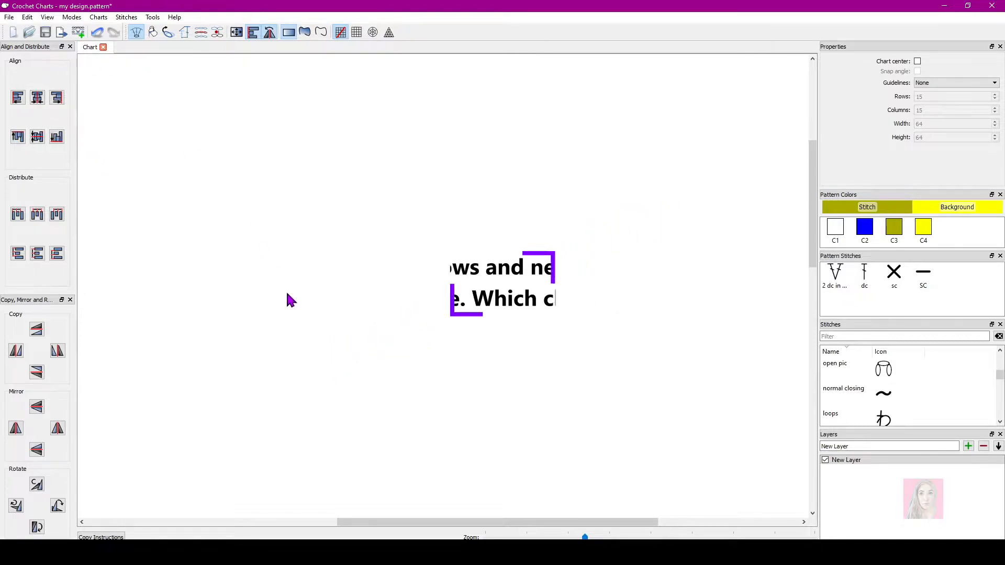
- Create a new chart in the Rows style with 15 rows, 15 stitches, 3 Chains row spacing and ch as default stitch
left_click(9, 18)
left_click(18, 30)
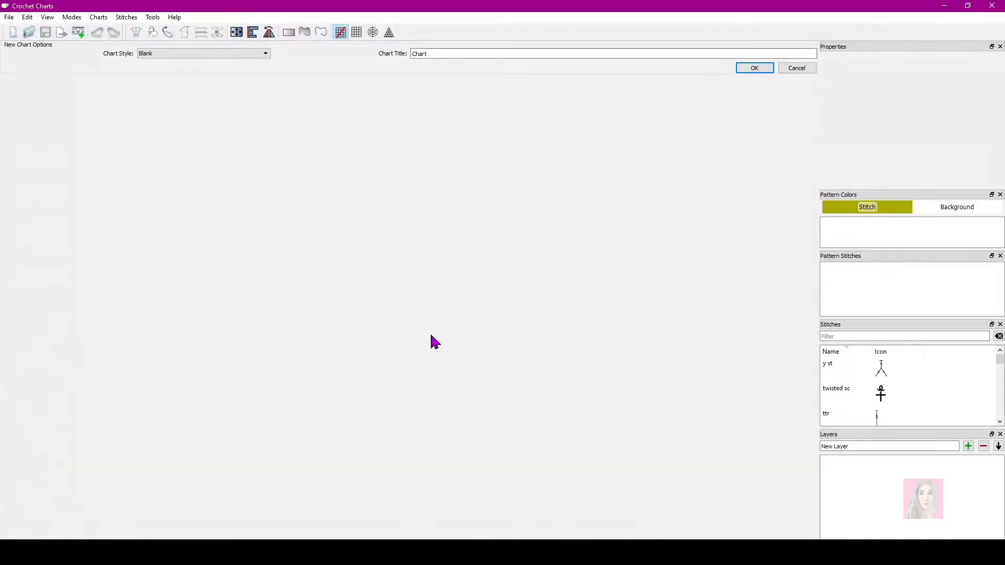
left_click(202, 52)
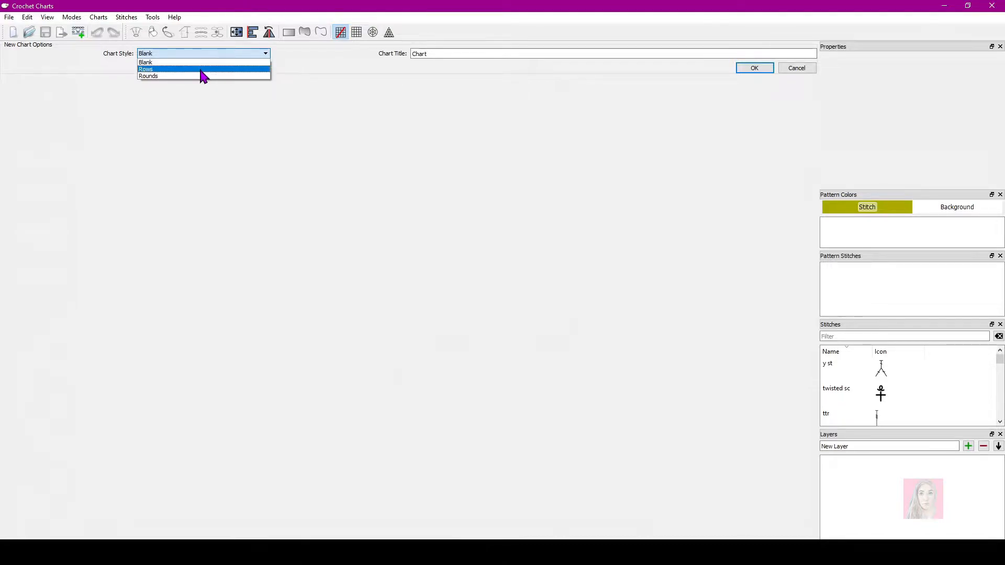
left_click(153, 74)
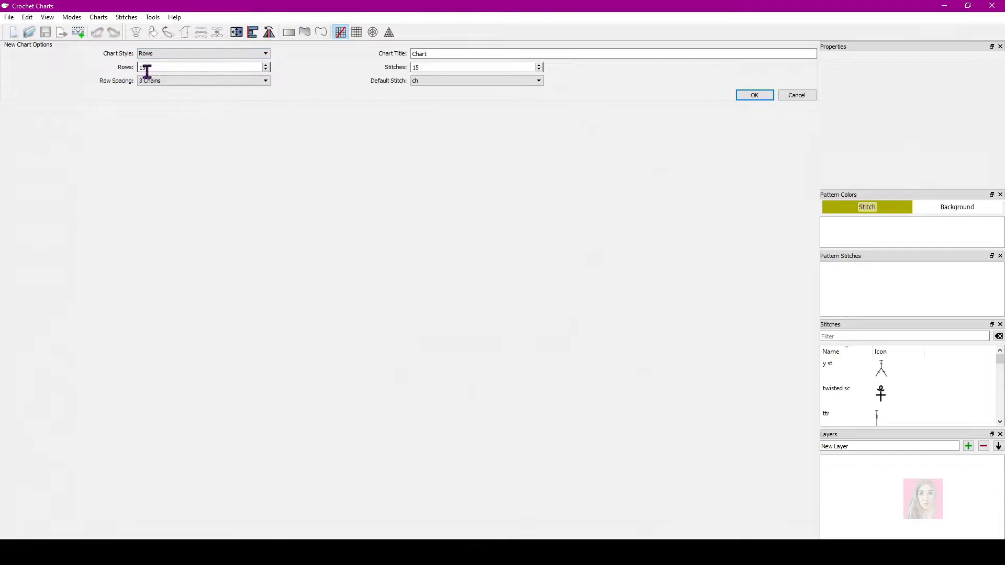
left_click_drag(169, 67, 124, 67)
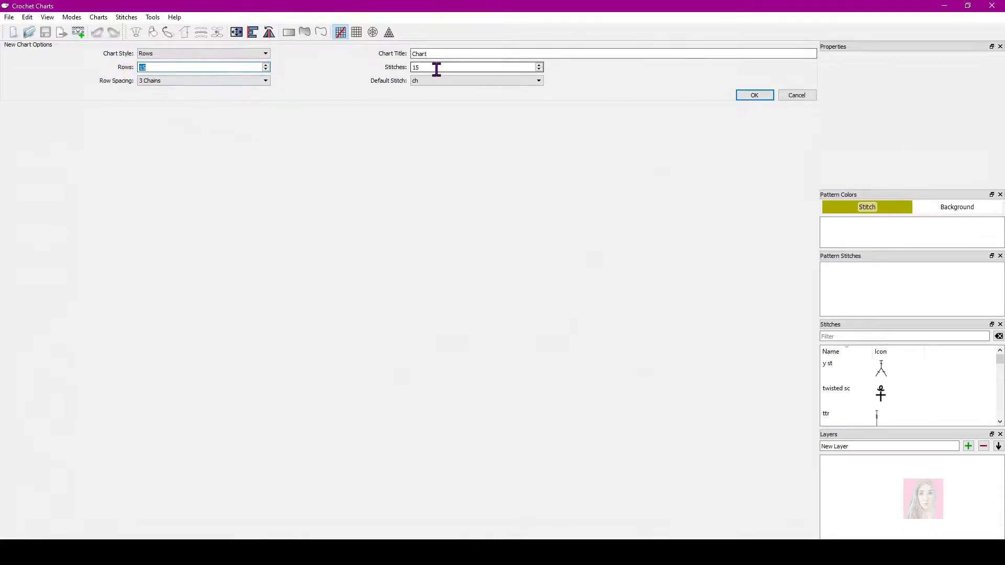
left_click_drag(489, 66, 413, 68)
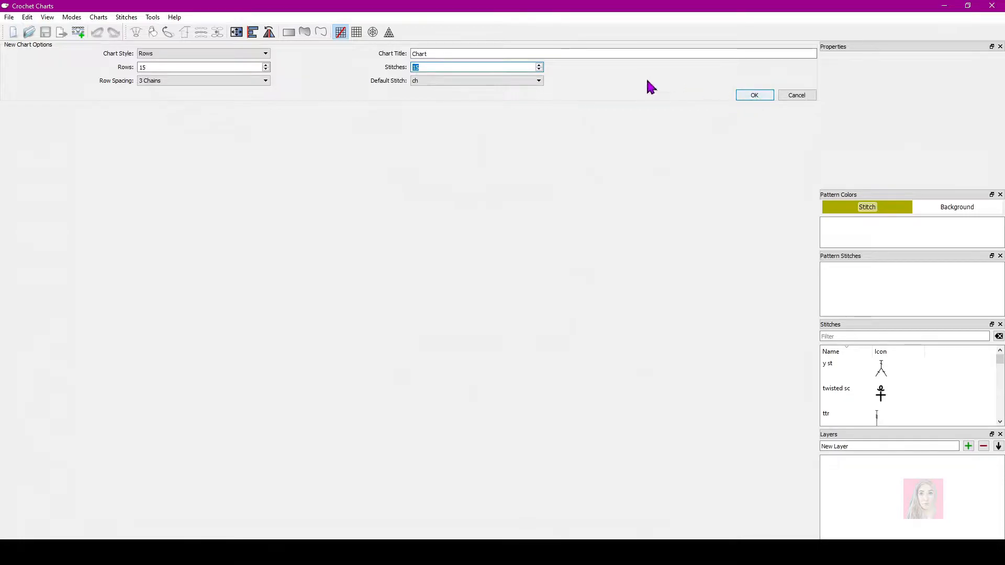
left_click(748, 97)
scroll(457, 241, "down", 2)
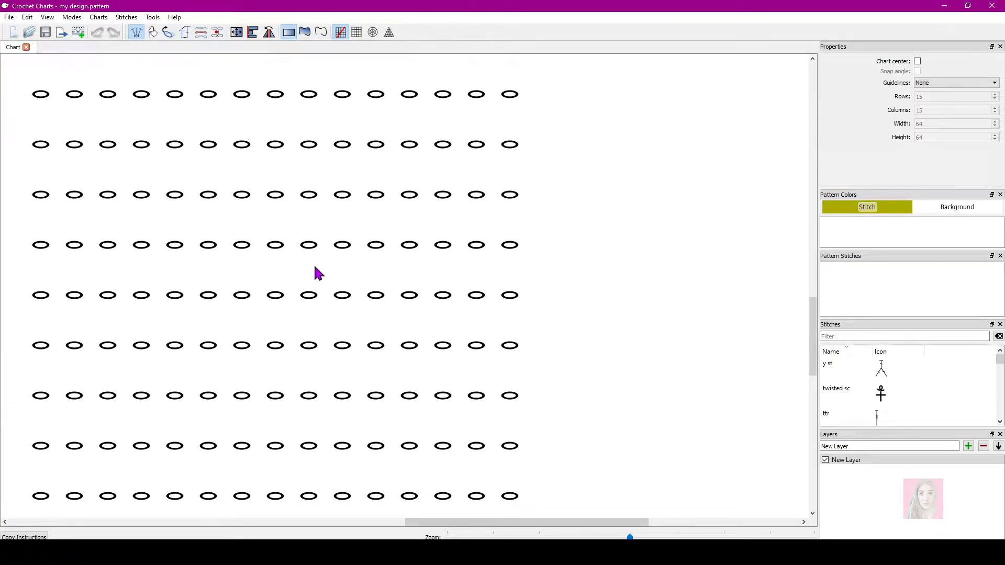
- Delete all the chain rows except the lowest one
scroll(314, 263, "down", 4)
left_click_drag(204, 69, 583, 393)
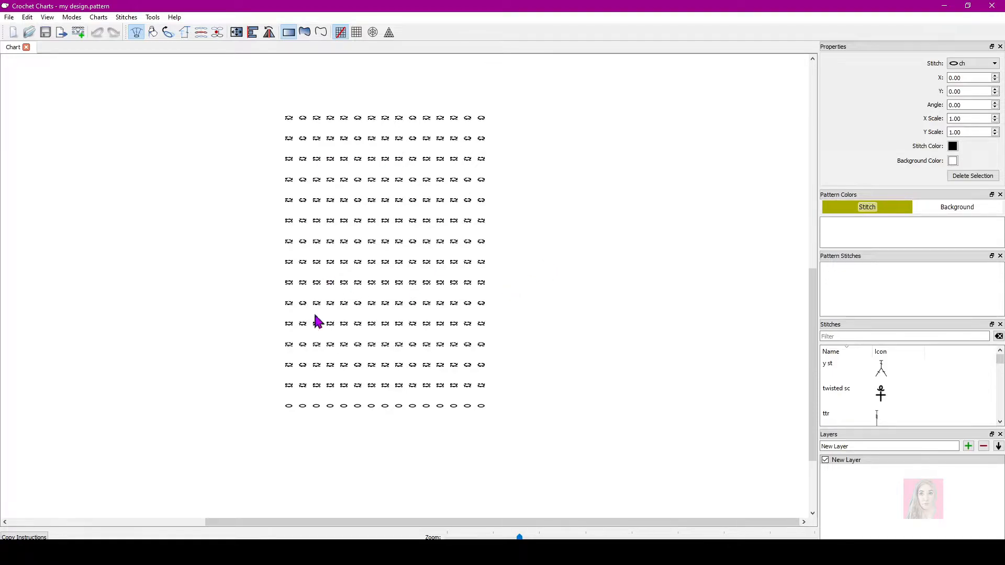
key("Delete")
- Colour all stitches of the remaining chain row pure blue (Red 0, Green 0, Blue 255)
left_click_drag(265, 396, 571, 433)
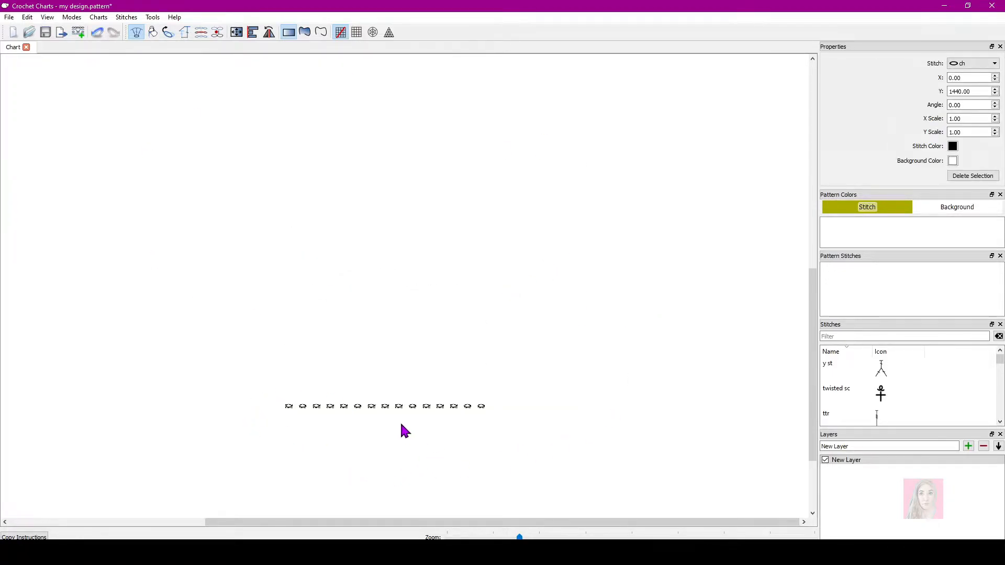
left_click(383, 447)
left_click_drag(459, 526, 409, 523)
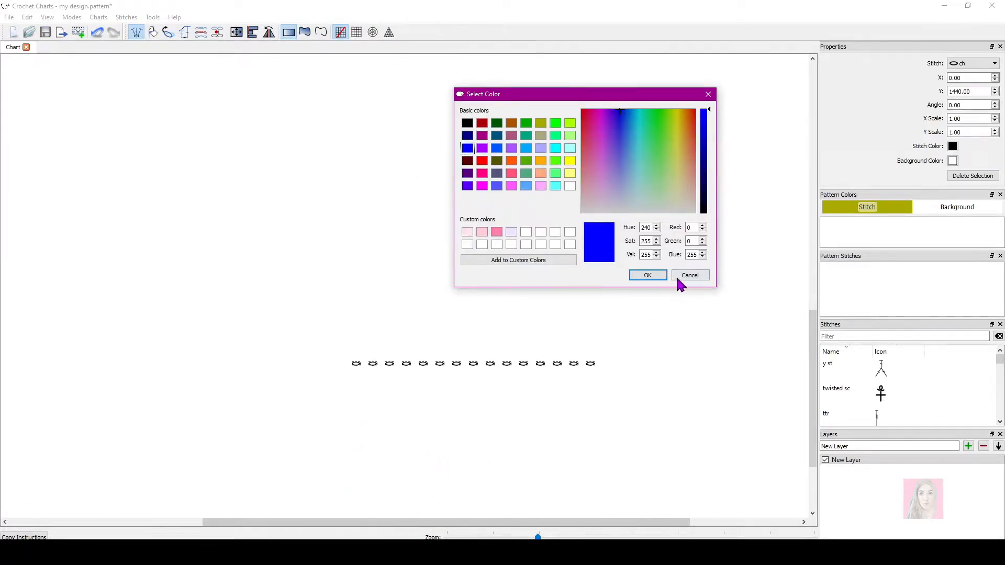
left_click(647, 276)
left_click(563, 419)
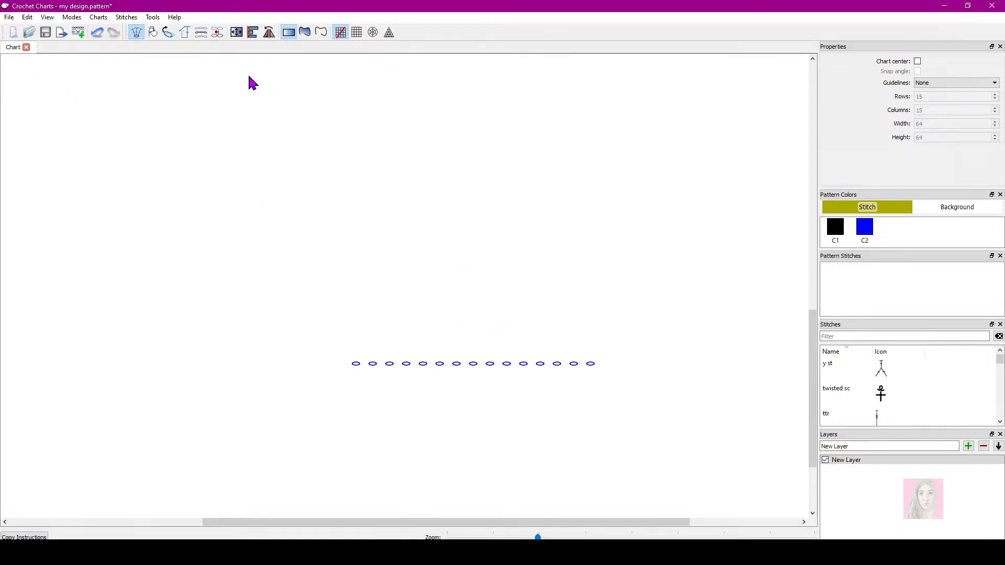
- Show the Align and Distribute and the Copy, Mirror and Rotate tools, docked one above the other beside the chart and sized evenly
left_click(253, 35)
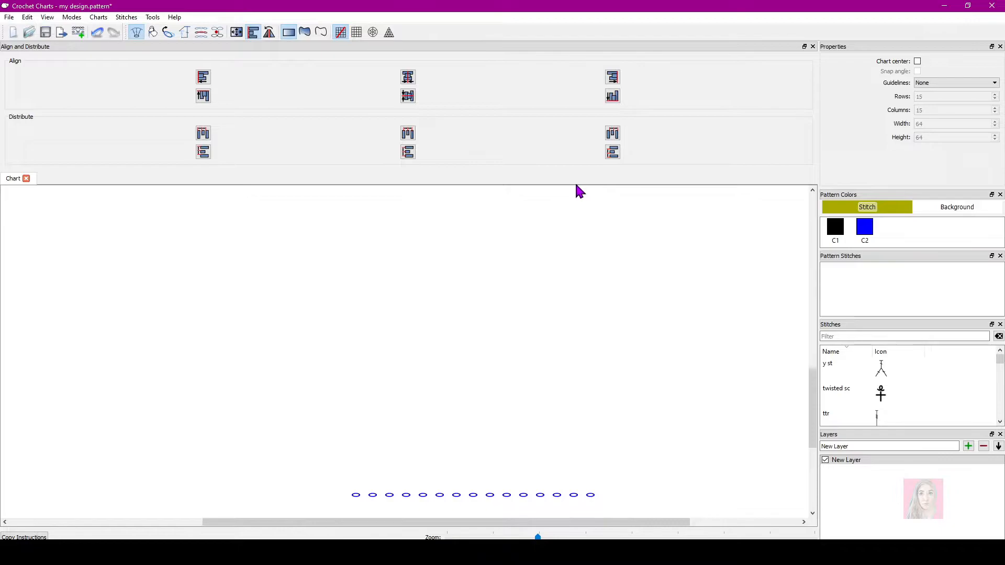
left_click(269, 34)
left_click_drag(493, 151, 26, 215)
left_click_drag(381, 48, 11, 489)
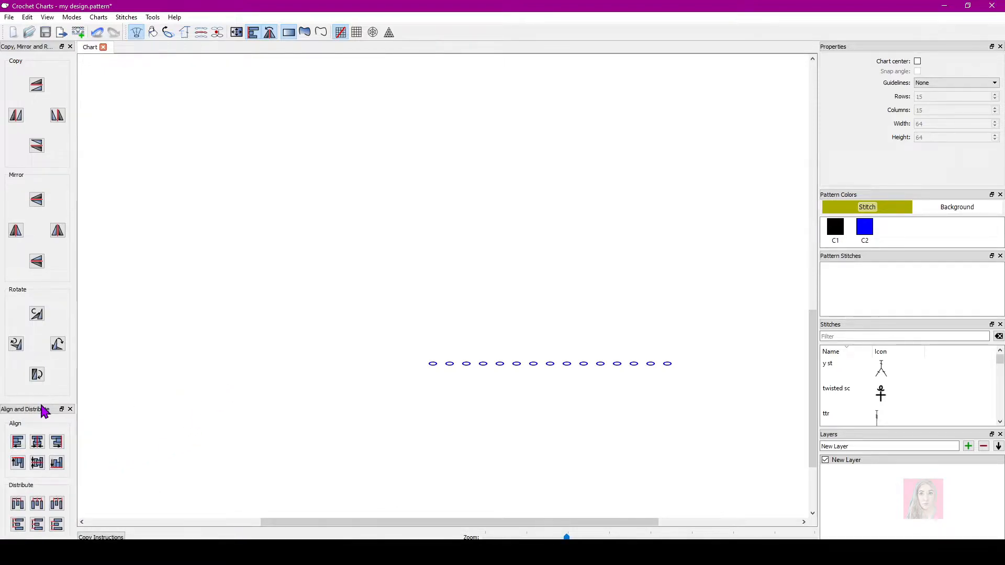
left_click_drag(41, 405, 42, 262)
- Copy the whole blue chain row directly above itself
left_click_drag(424, 522, 487, 522)
scroll(607, 445, "down", 1)
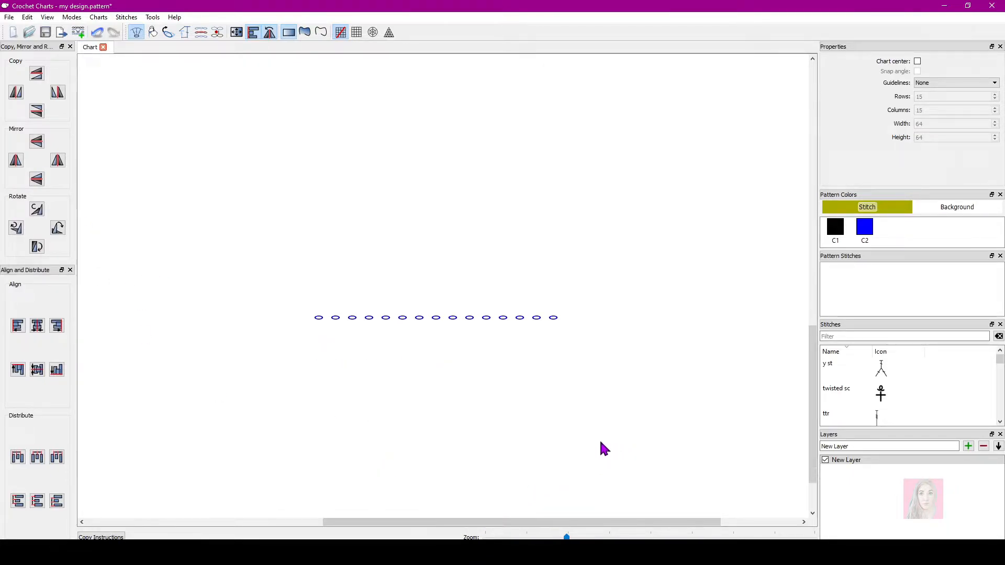
left_click_drag(260, 296, 711, 341)
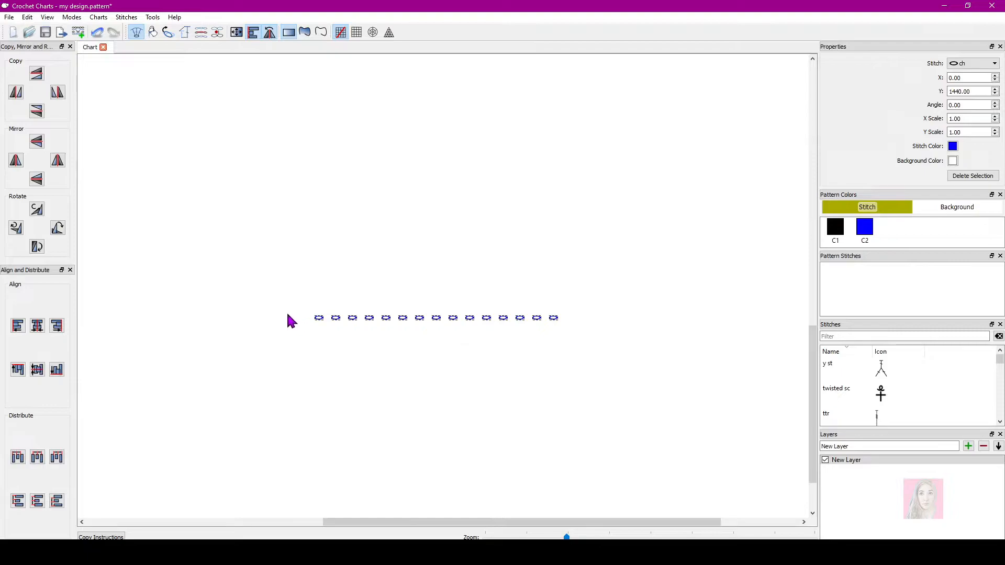
left_click_drag(291, 293, 578, 338)
left_click(37, 73)
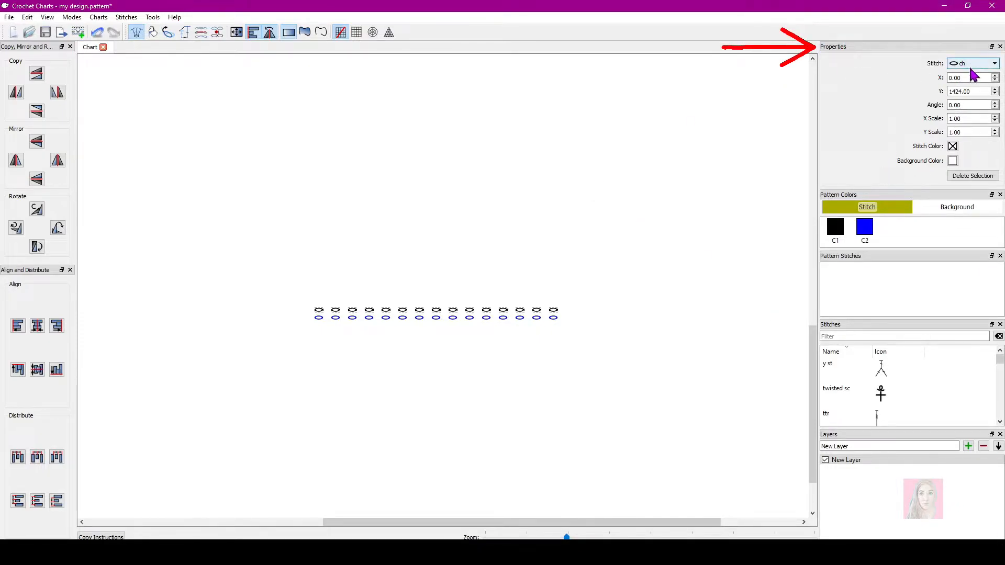
- Change the copied row's stitches to dc and move them up so they stand just above the blue chains
left_click(991, 67)
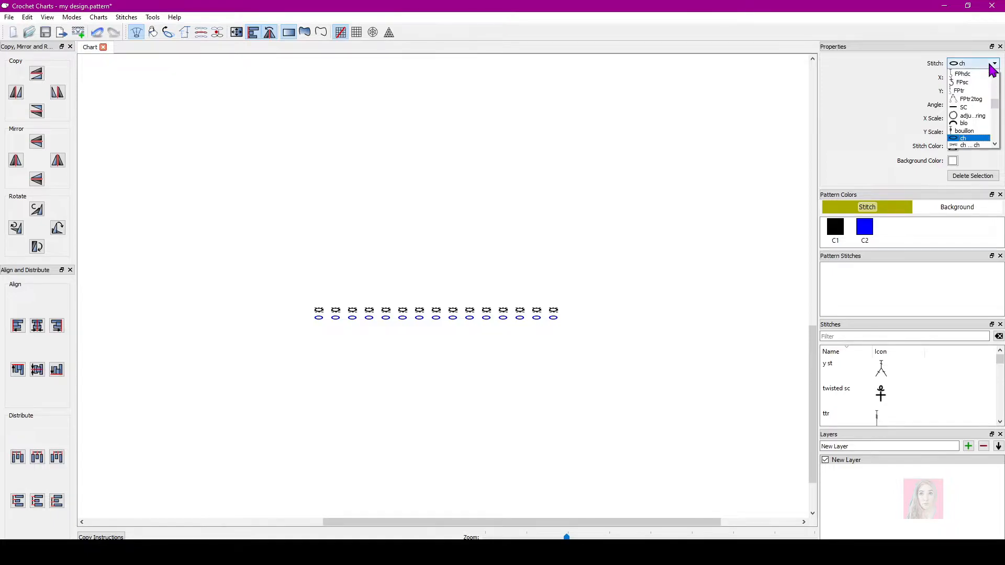
scroll(979, 134, "down", 3)
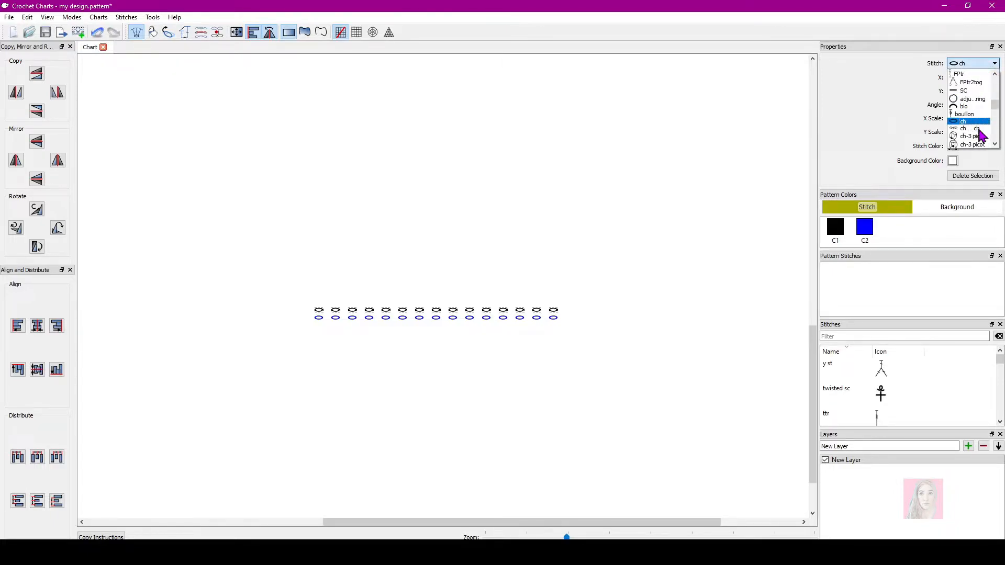
scroll(979, 137, "down", 7)
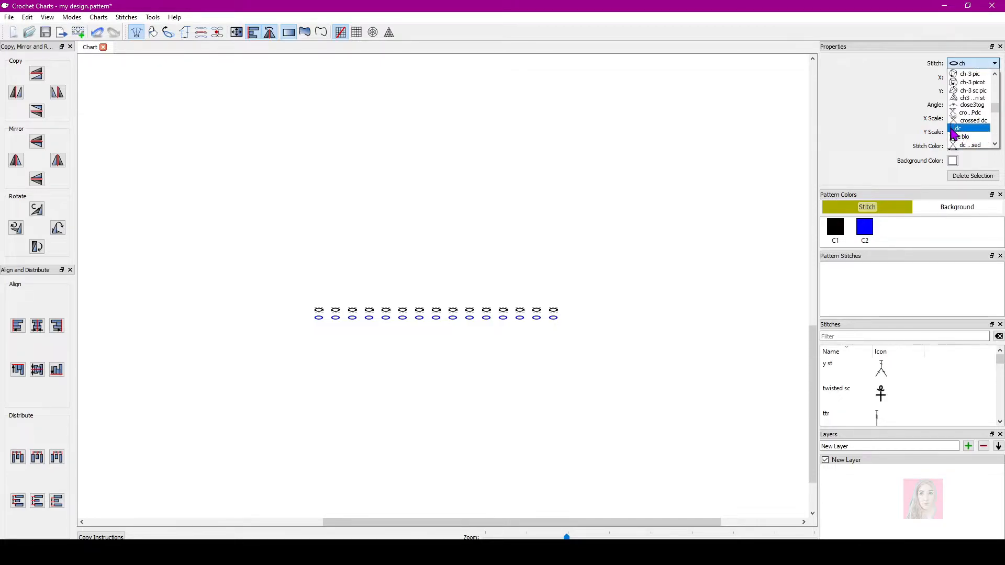
left_click(959, 129)
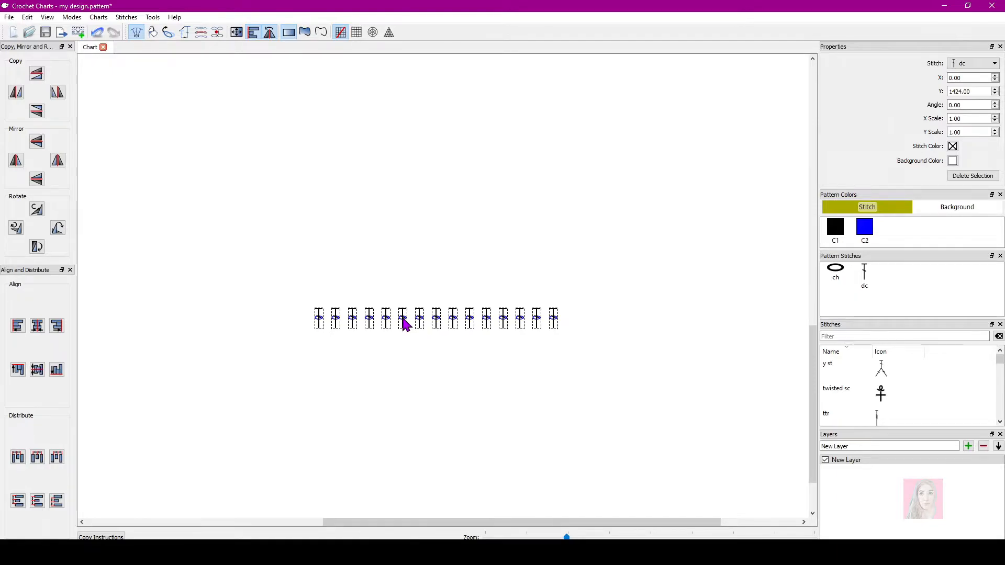
mouse_move(336, 316)
left_mouse_down()
mouse_move(334, 284)
mouse_move(336, 296)
left_mouse_up()
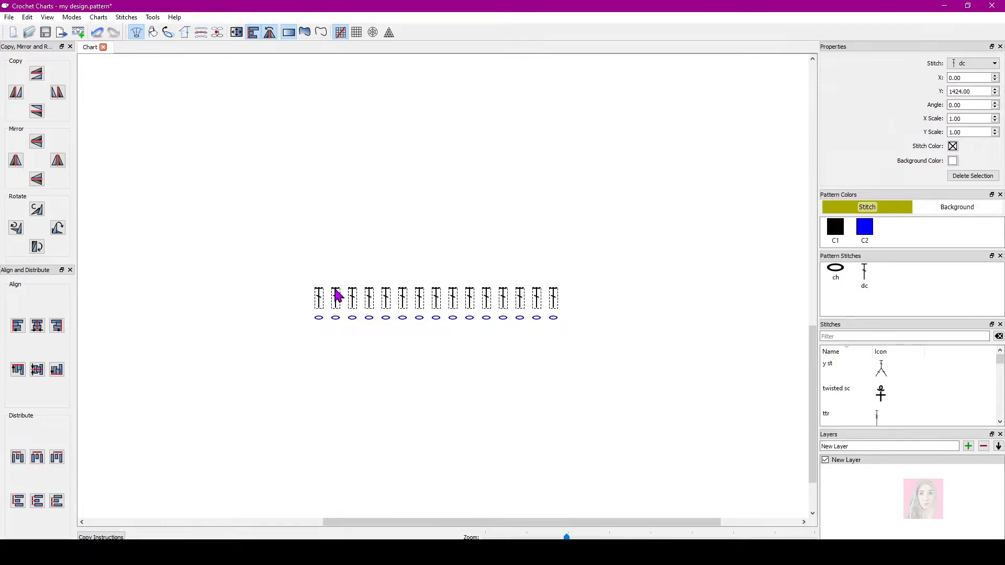
left_click(402, 378)
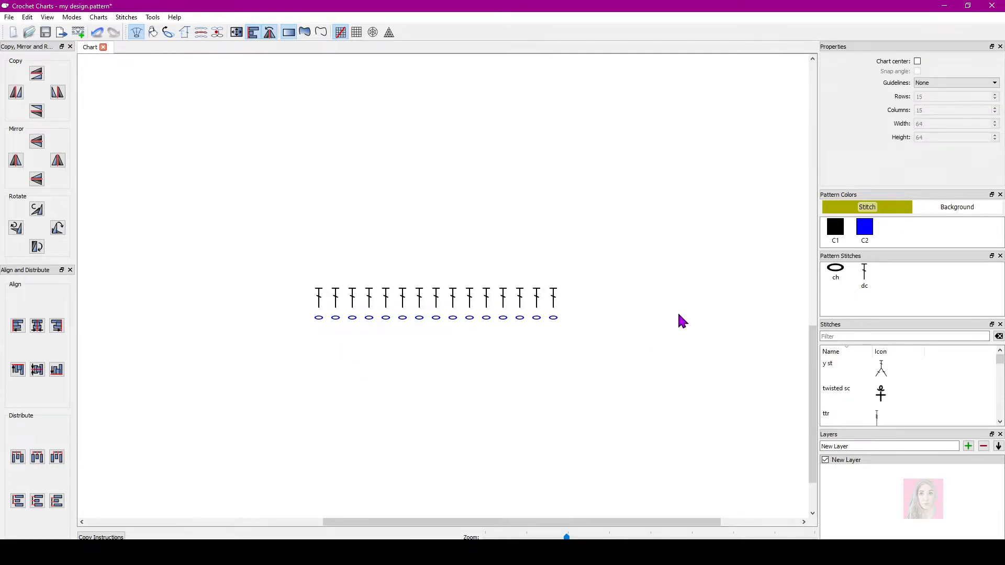
- Filter the stitch list by "2 d" and place a "2 dc in 1 st" stitch beyond the right end of the dc row
left_click(555, 303)
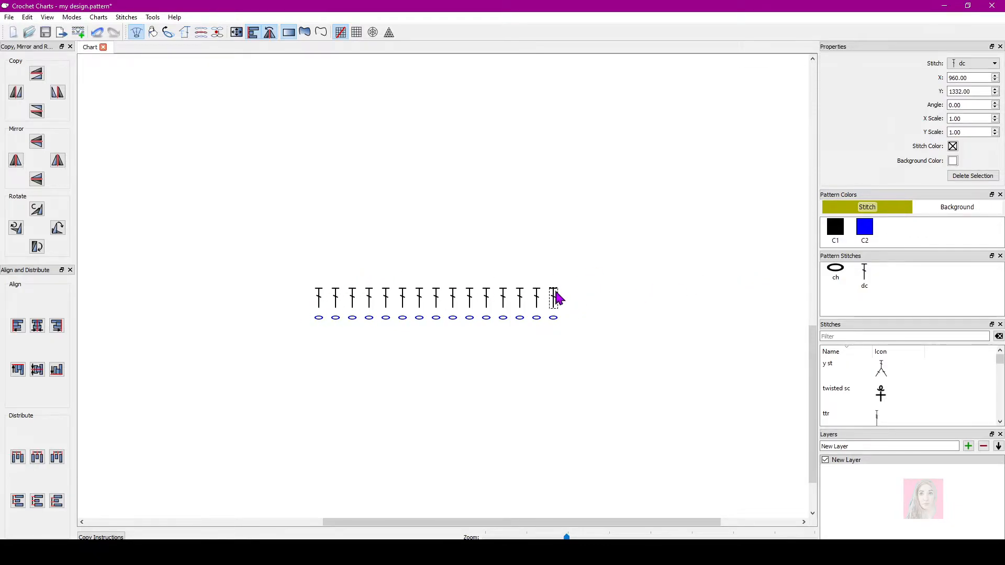
scroll(900, 362, "down", 1)
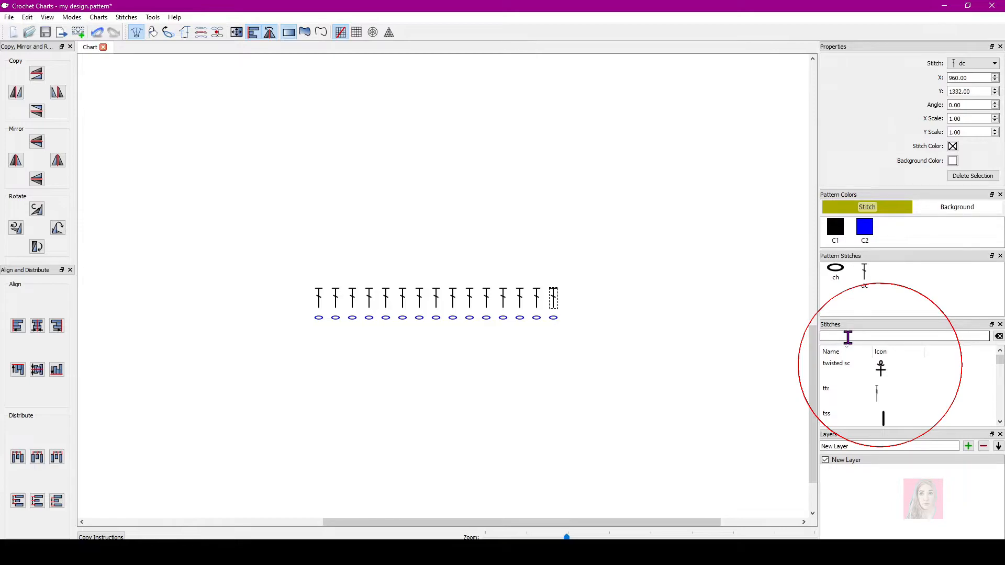
type("2")
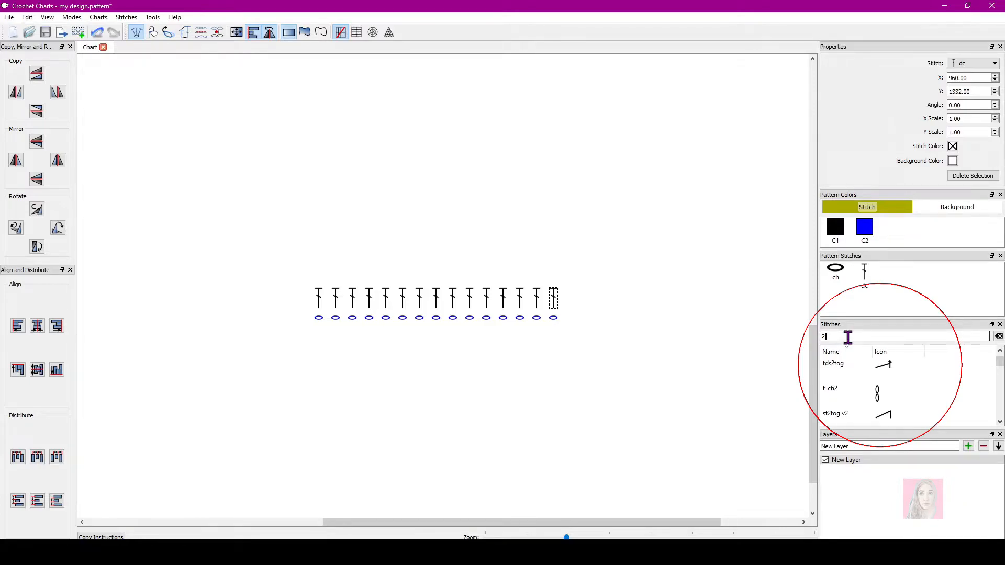
type(" f")
key("BackSpace")
key("BackSpace")
type("f")
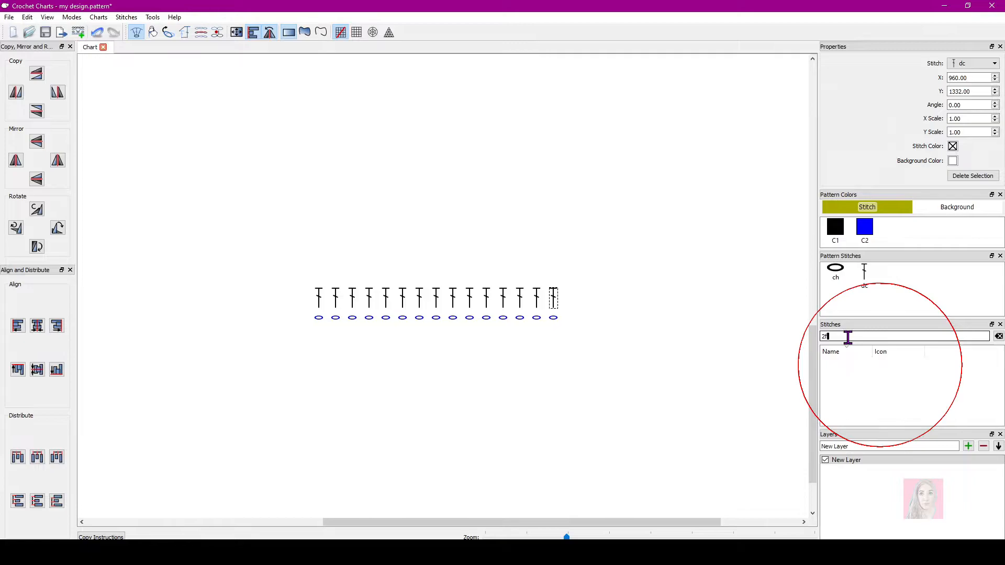
key("BackSpace")
type("d")
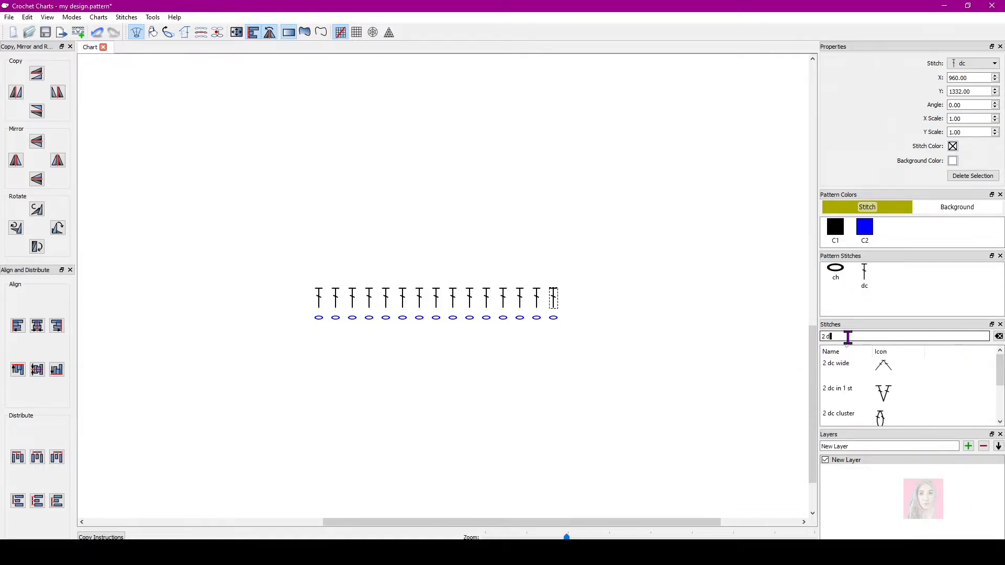
left_click(892, 396)
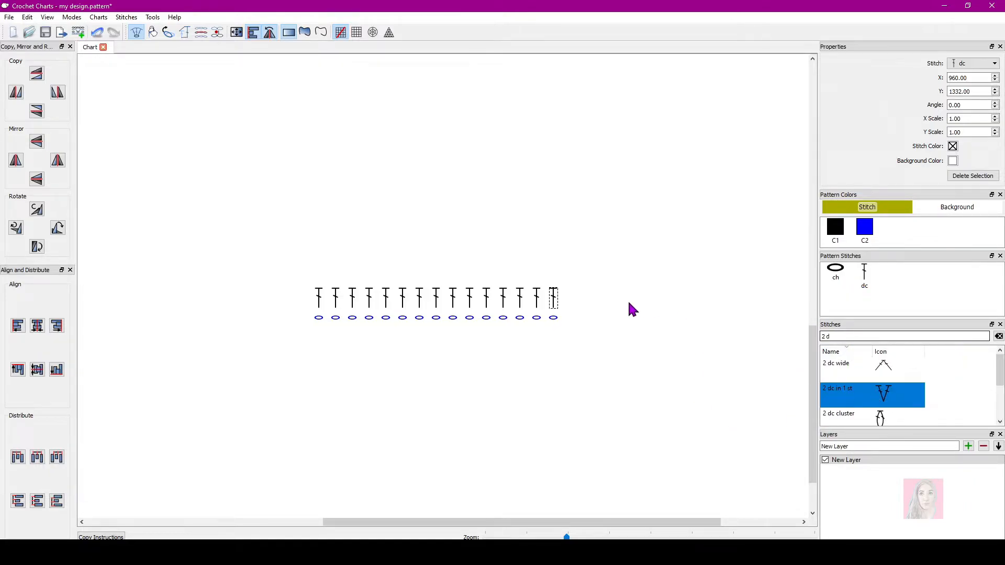
left_click(616, 268)
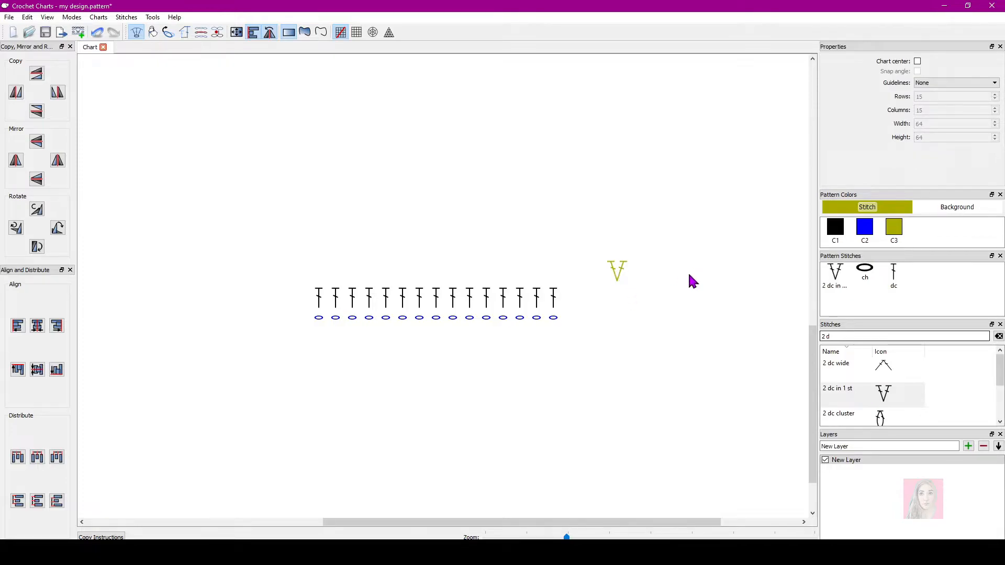
- Delete the rightmost dc and move the "2 dc in 1 st" stitch into its place above the last chain
left_click(556, 301)
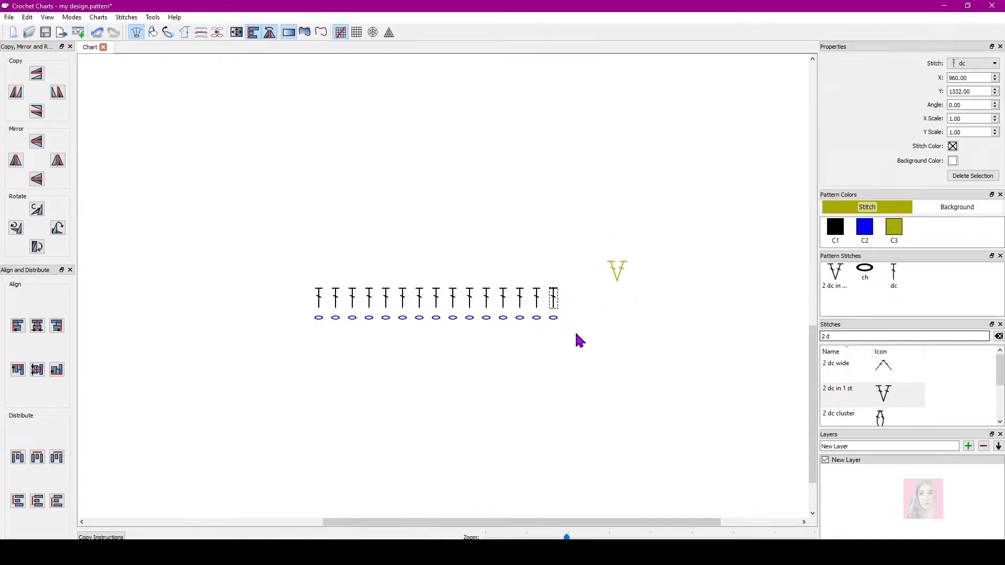
key("Delete")
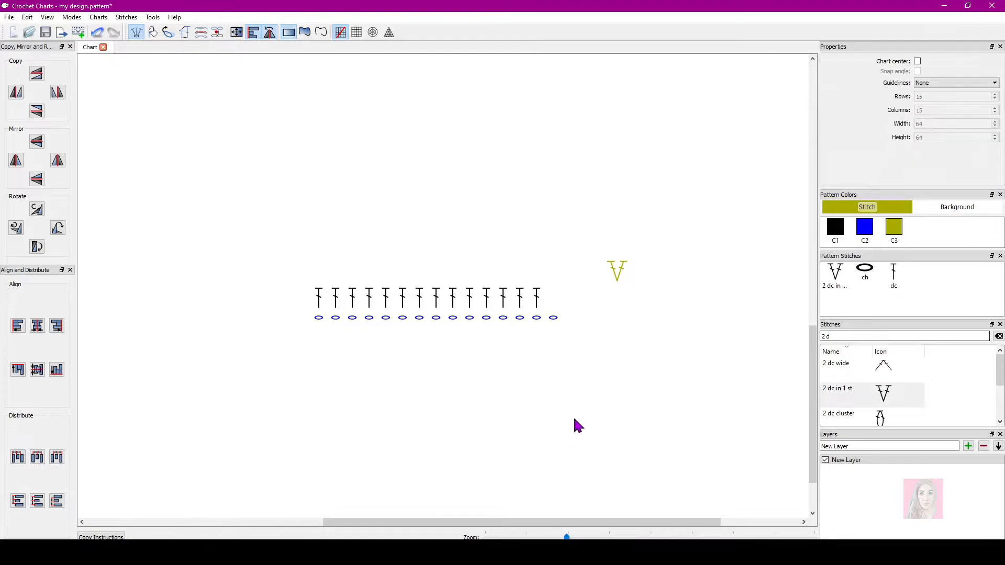
left_click_drag(615, 276, 557, 312)
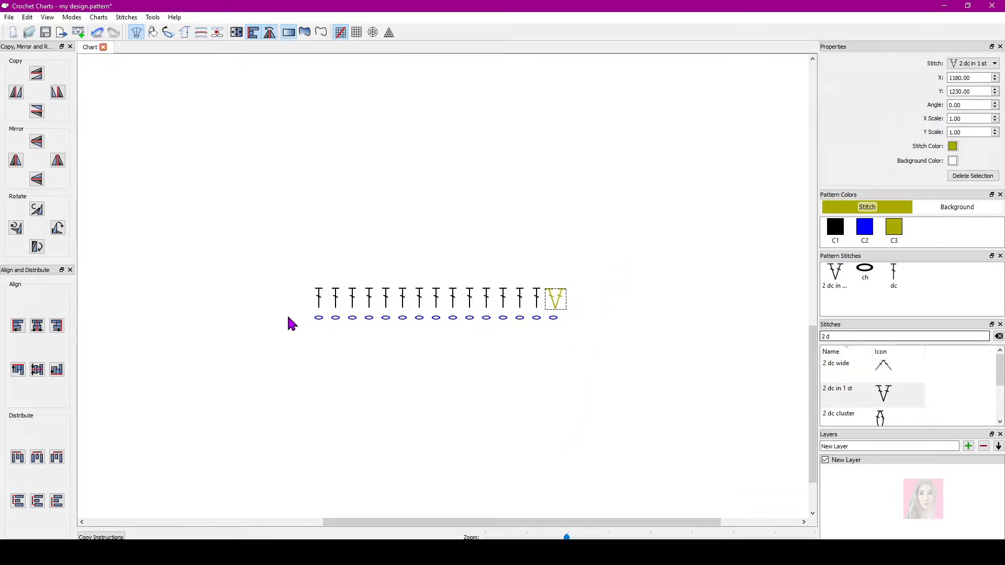
- Replace the leftmost dc of the row with a "2 dc in 1 st" stitch above the first chain
left_click(320, 306)
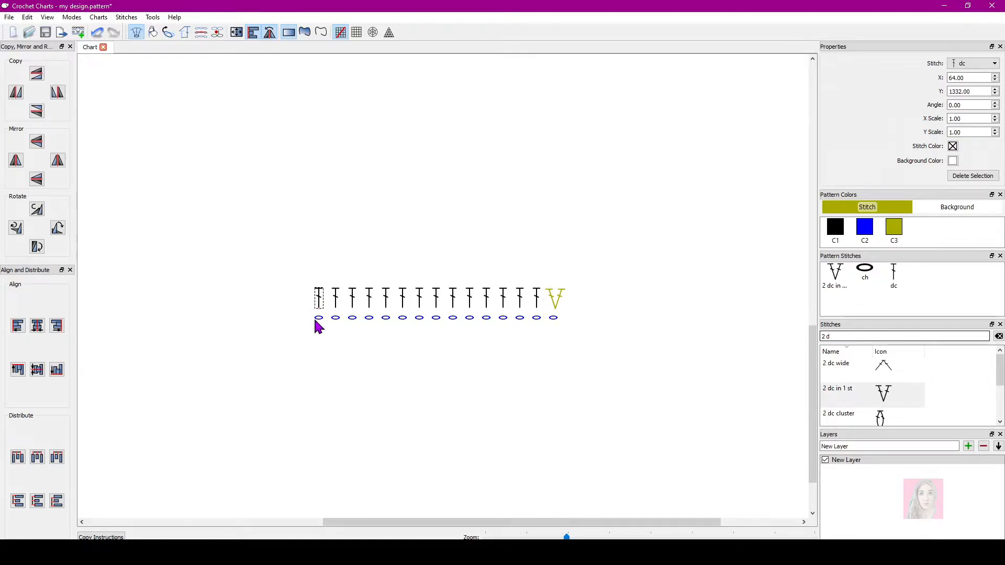
key("Delete")
left_click_drag(836, 273, 320, 303)
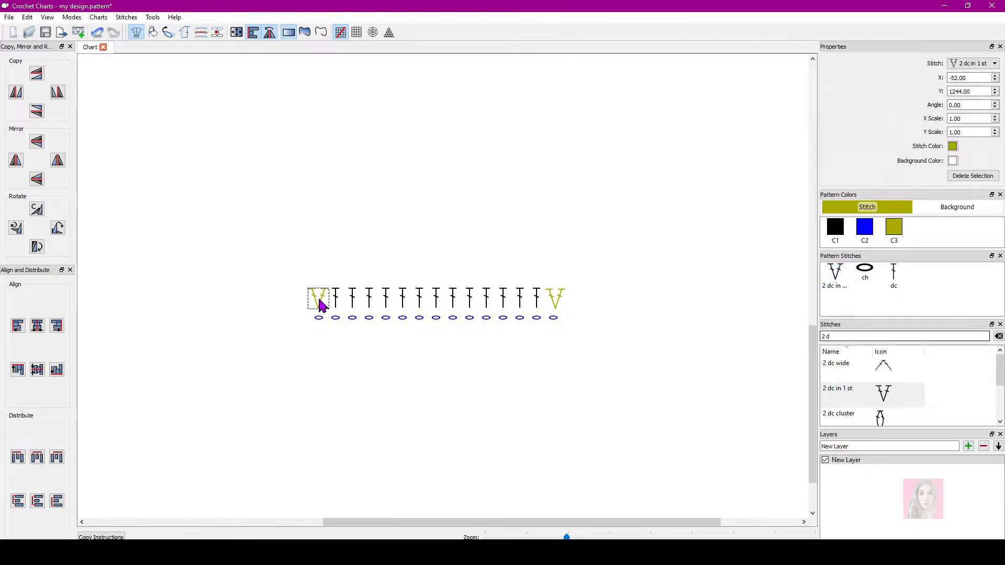
- Align the top edges of all stitches in the dc row, including both end increases
left_click_drag(278, 259, 585, 302)
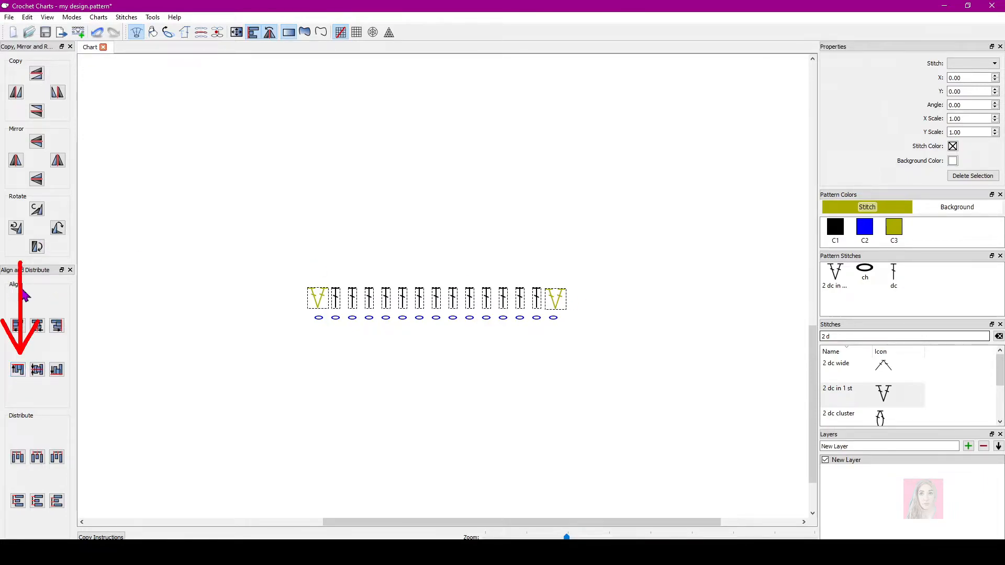
left_click(18, 372)
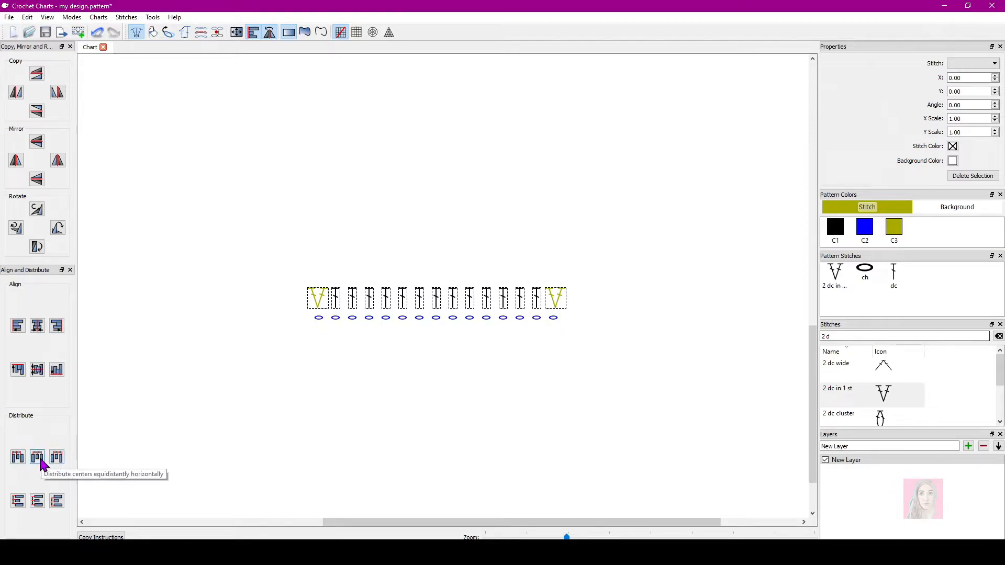
- Copy the plain dc stitches between the two end increases upward as a second row and nudge the copy slightly up
left_click_drag(333, 268, 541, 308)
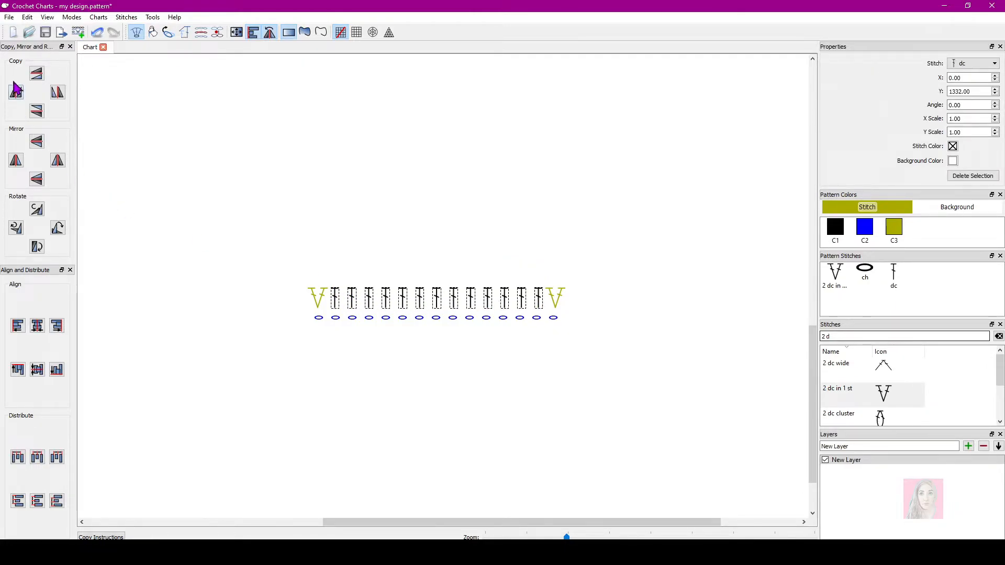
left_click(37, 75)
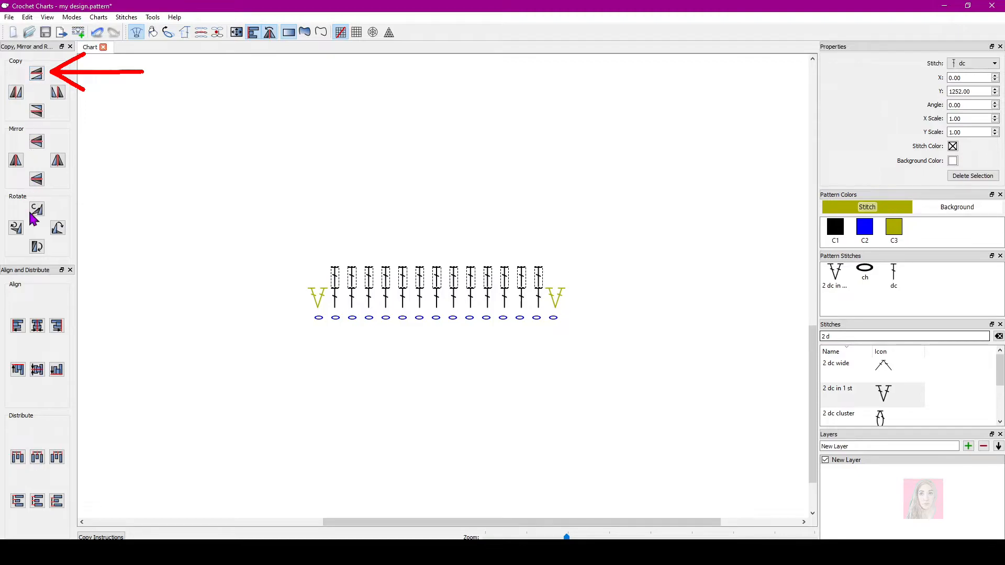
key("Up")
key("Up")
key("Up")
key("Up")
key("Up")
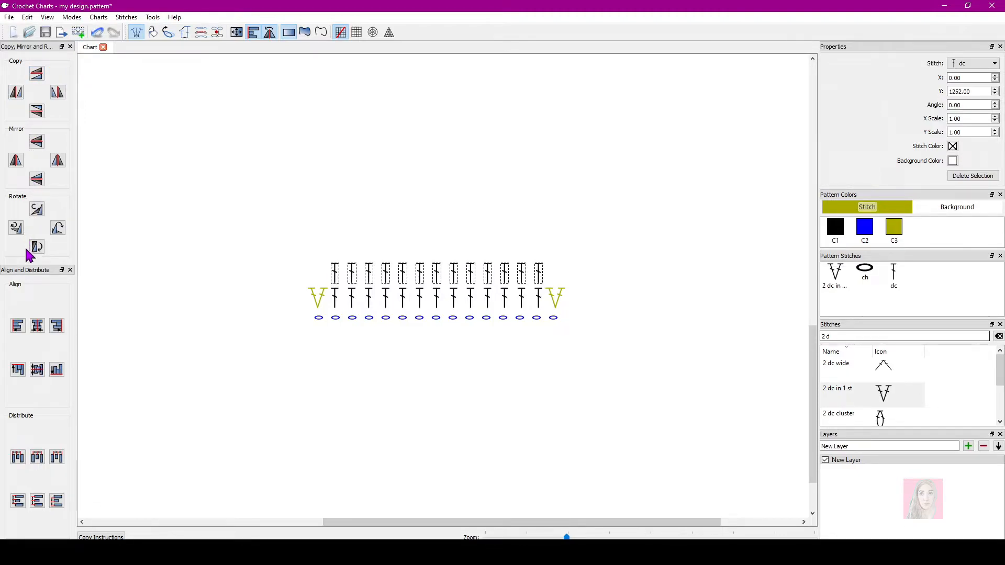
left_click(202, 399)
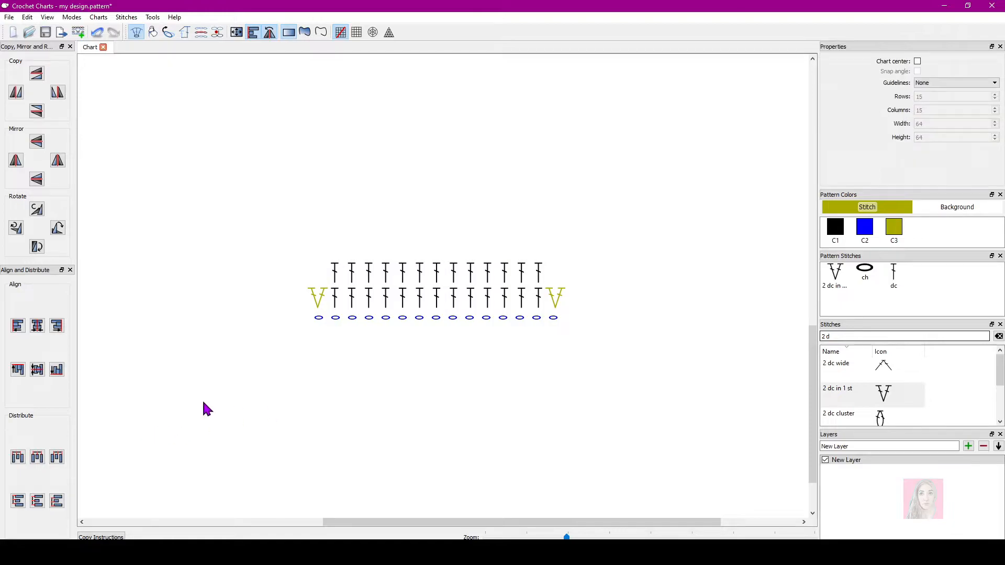
- Copy both "2 dc in 1 st" end increases up to the ends of the second row, shifting each slightly outward
left_click(335, 273)
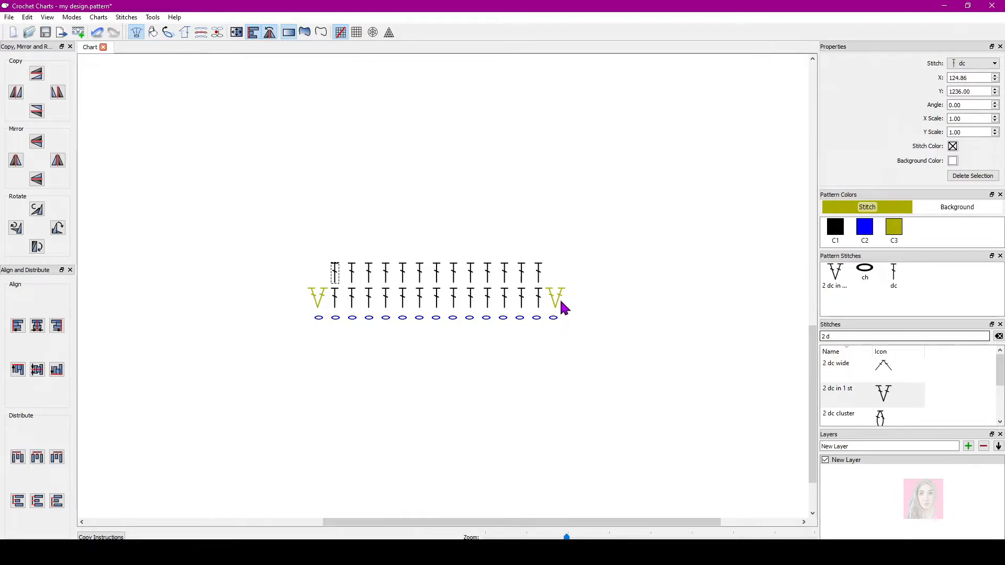
left_click(318, 297)
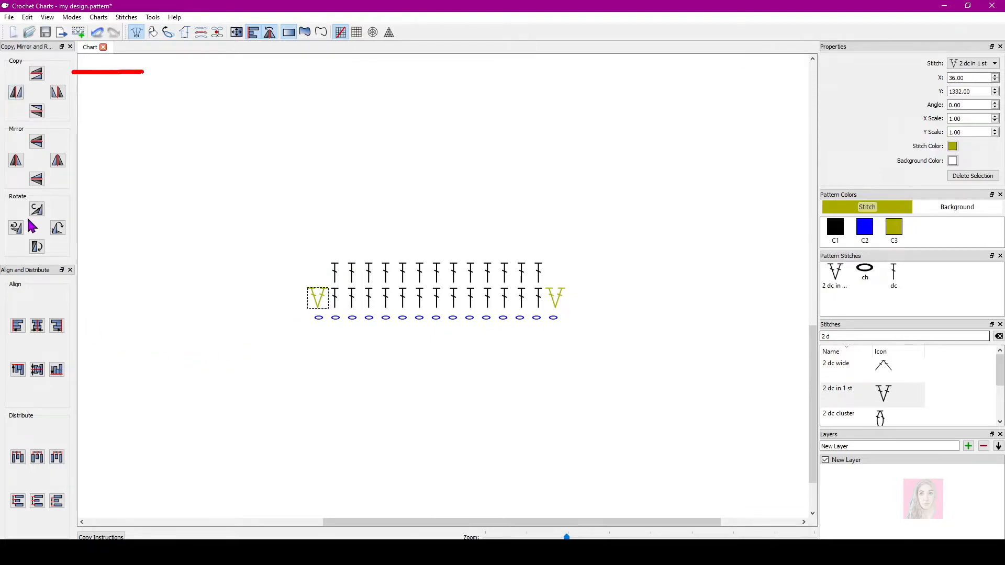
left_click(36, 73)
left_click_drag(316, 284, 307, 279)
left_click(560, 297)
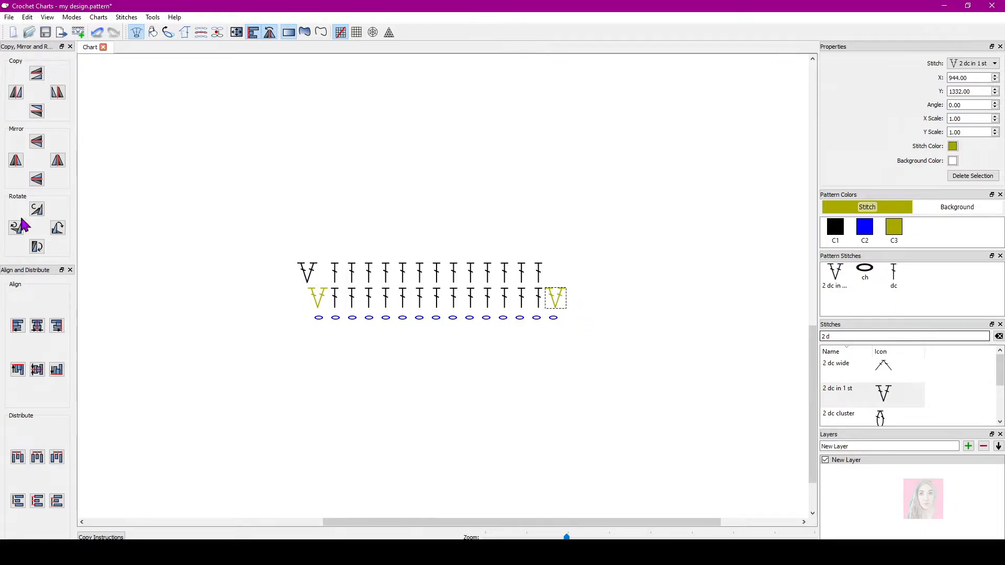
left_click(36, 73)
left_click_drag(557, 280, 568, 277)
- Duplicate the outermost dc at each end of the second row outward to fill the gaps beside the increases
left_click(538, 275)
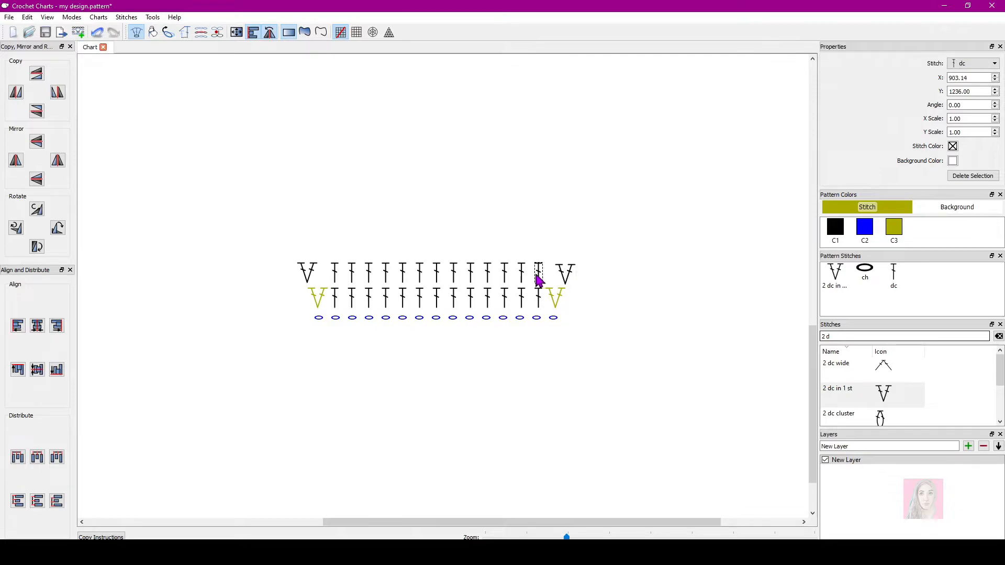
left_click(58, 92)
left_click(335, 279)
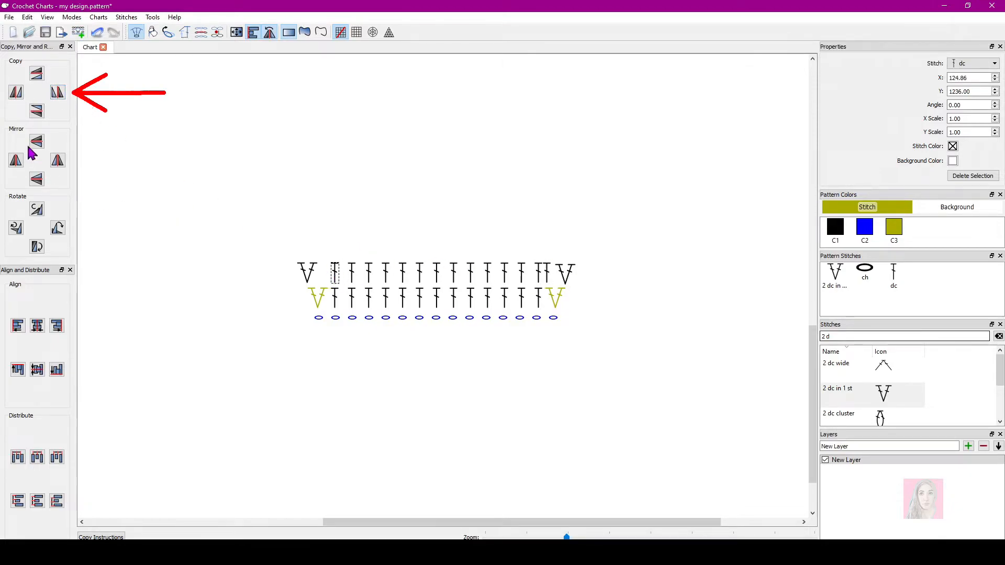
left_click(17, 94)
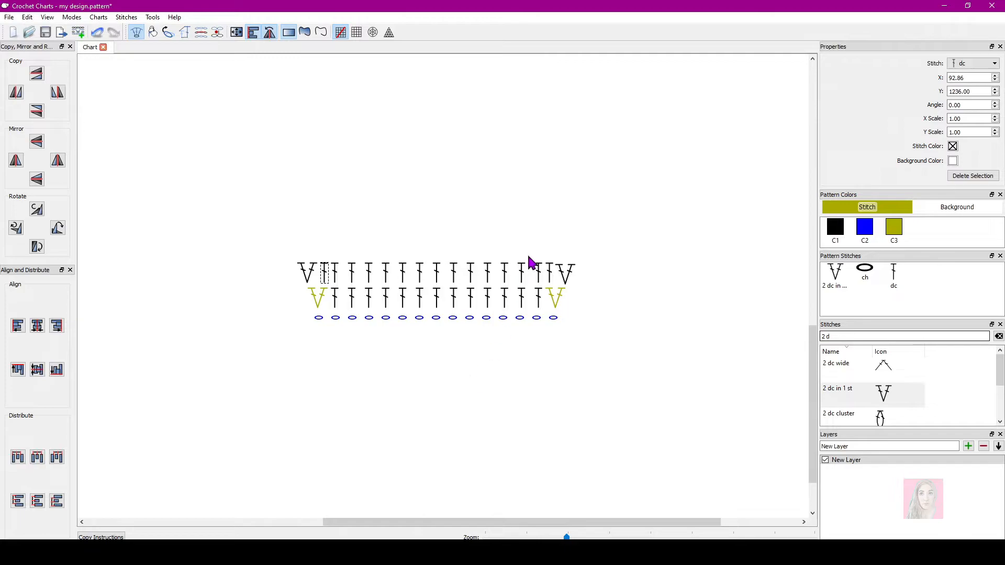
- Align the top edges of all second-row stitches and distribute the two leftmost dc horizontally by their centers
left_click_drag(277, 243, 579, 280)
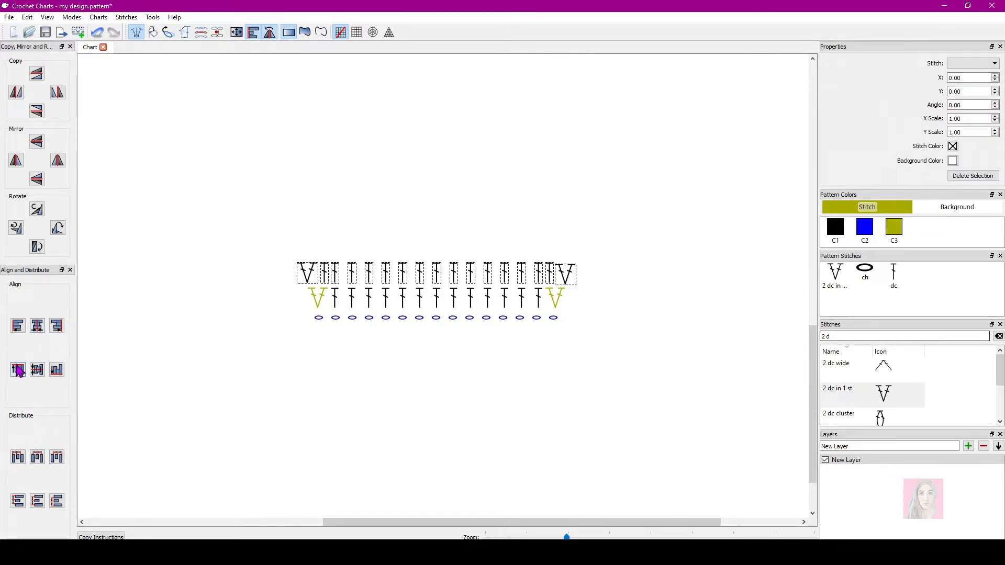
left_click(500, 459)
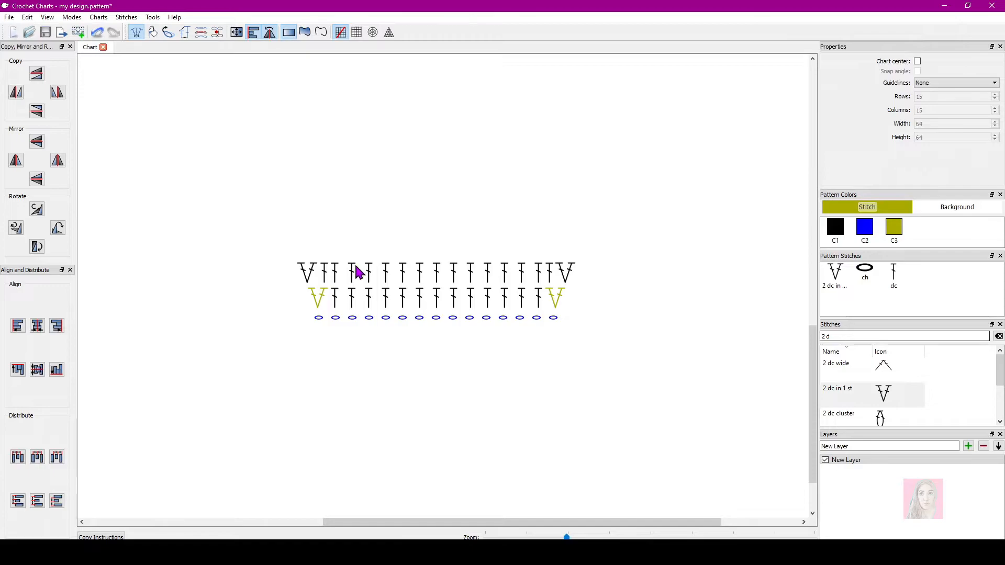
left_click_drag(325, 243, 338, 277)
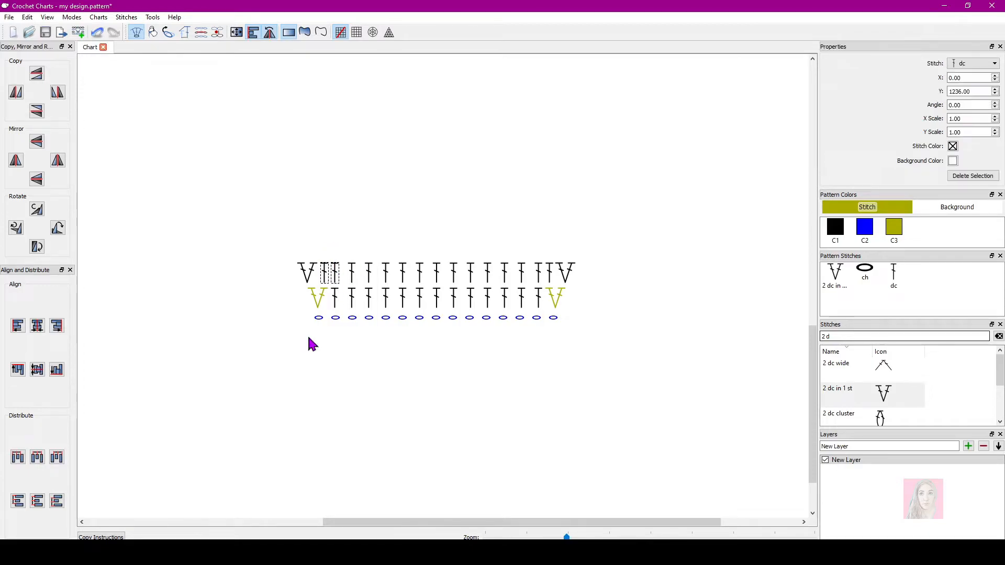
left_click(37, 463)
left_click(222, 269)
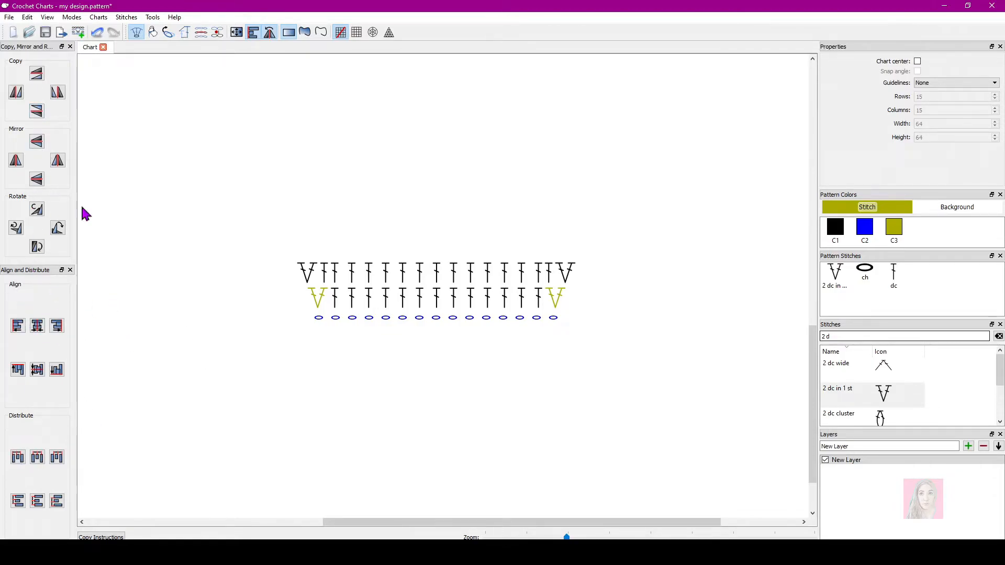
- Place a "2 dc in 1 st" stitch centered above the middle dc of the second row
left_click_drag(278, 224, 602, 251)
left_click_drag(324, 242, 548, 286)
left_click_drag(431, 249, 437, 283)
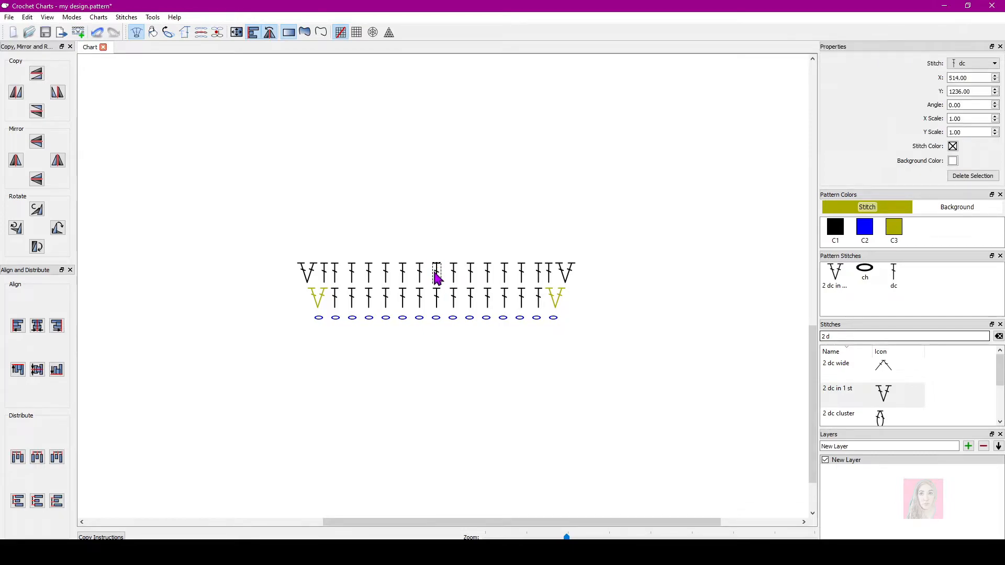
left_click(437, 255)
left_click(836, 275)
left_click(419, 227)
left_click_drag(421, 231, 439, 251)
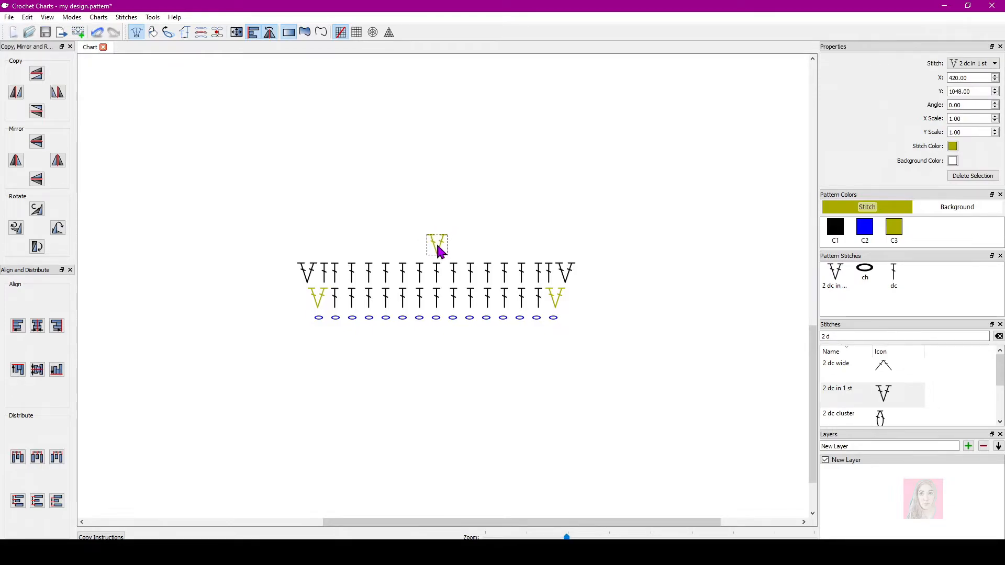
left_click(477, 237)
- Copy the second row's dc stitches on both sides of the middle dc upward to build the third row
left_click_drag(449, 256, 552, 285)
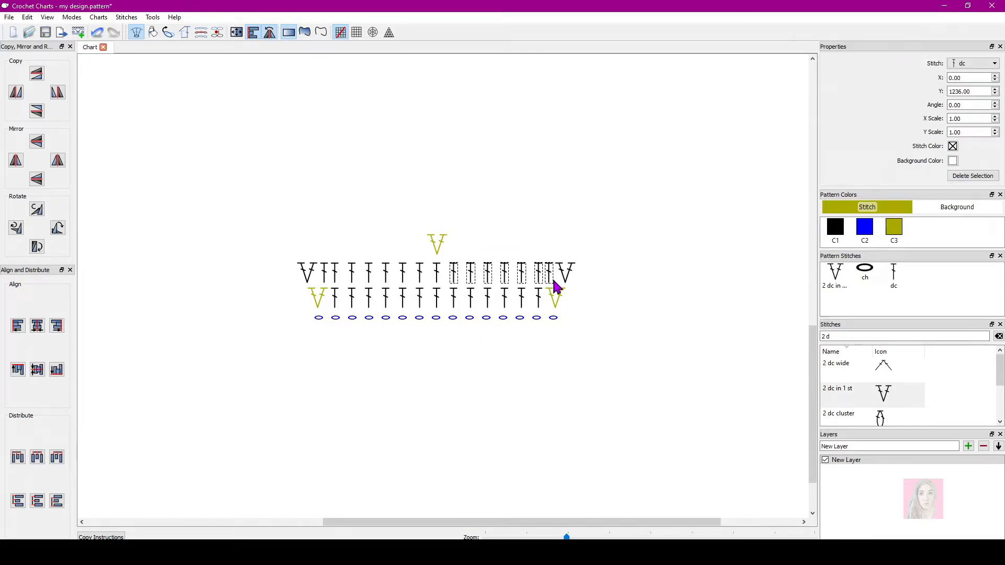
left_click(38, 75)
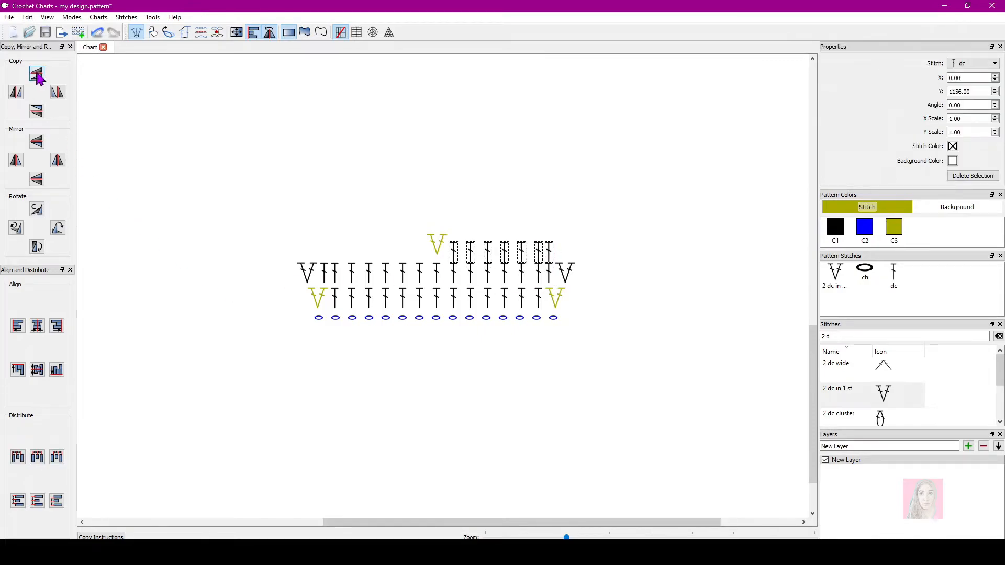
left_click(331, 246)
left_click_drag(331, 260, 430, 289)
left_click(36, 75)
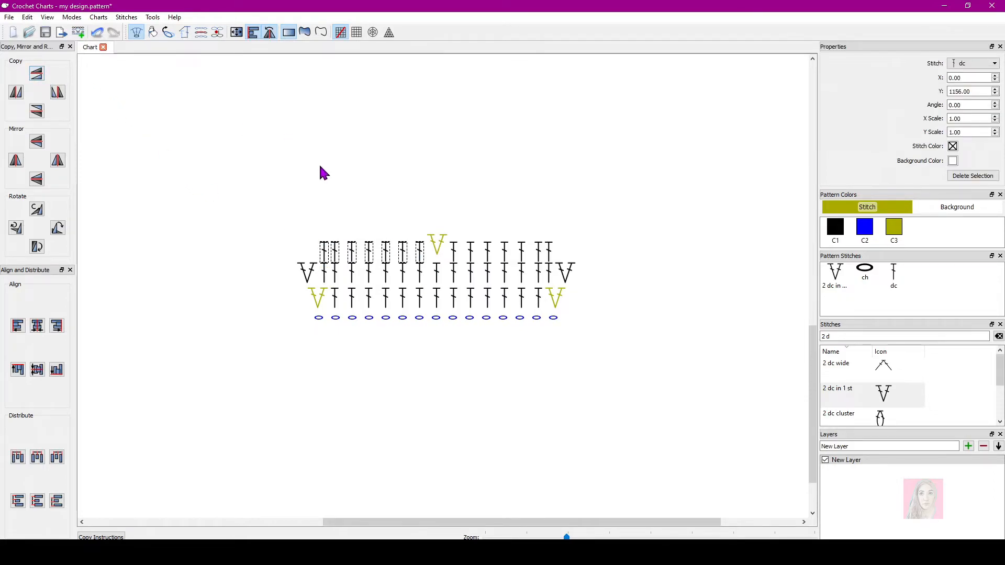
- Extend the third row with two more dc copied outward from its leftmost dc, above the left increase
left_click(327, 196)
left_click_drag(327, 265, 303, 241)
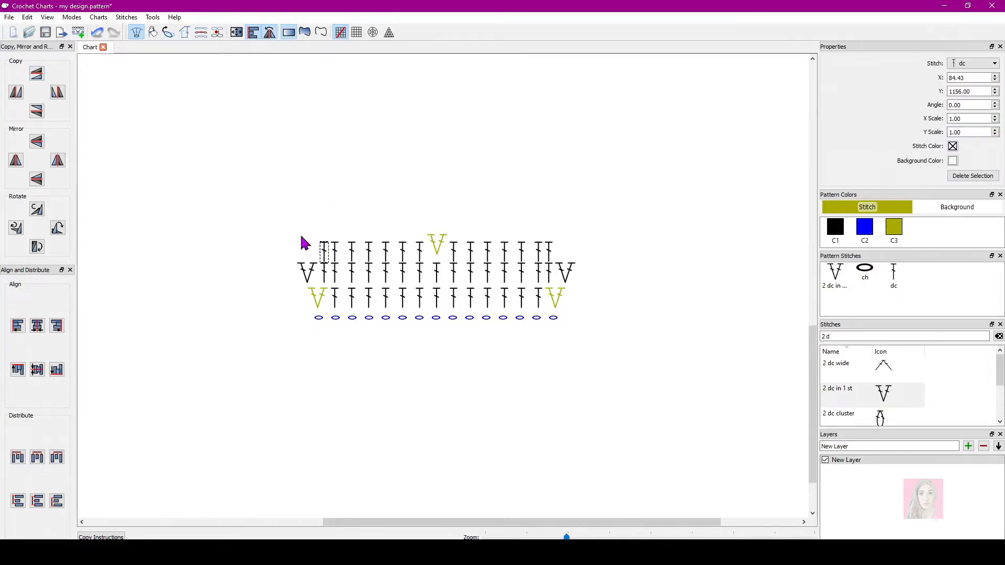
left_click(17, 95)
left_click_drag(572, 258, 549, 253)
left_click(16, 94)
left_click(16, 94)
left_click(16, 94)
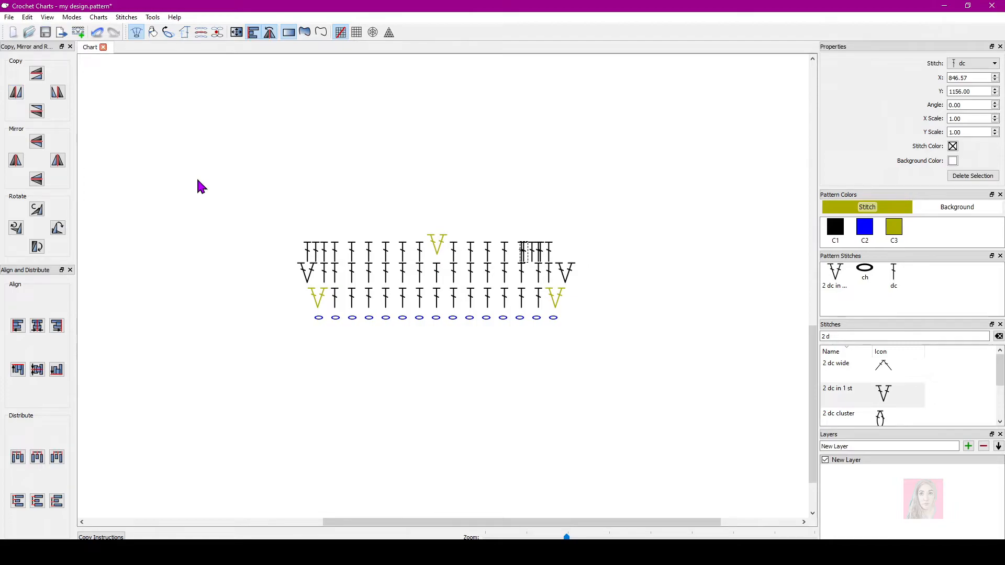
key("ctrl+z")
key("ctrl+z")
key("ctrl+z")
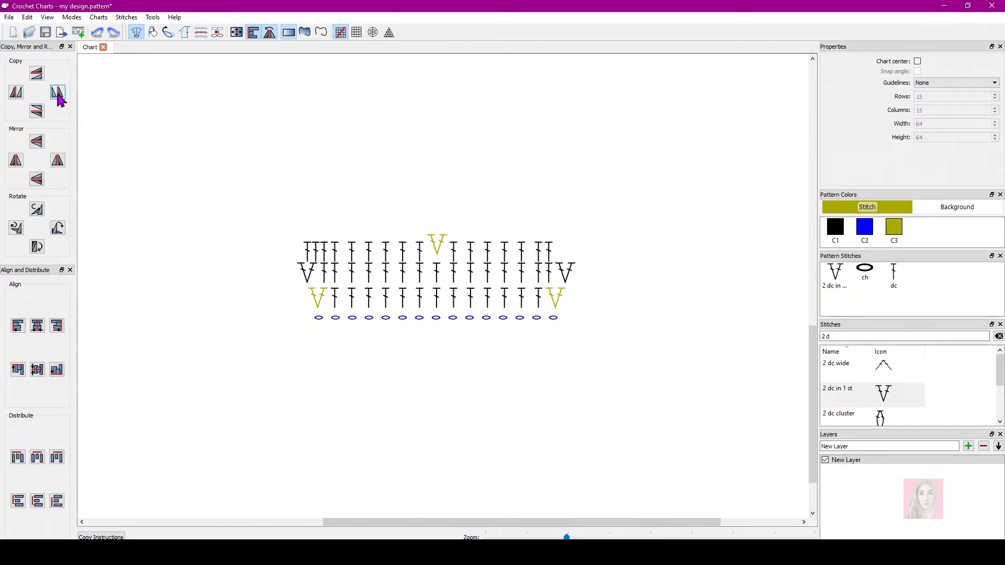
- Add two dc copied outward from the third row's rightmost dc and distribute the four end stitches horizontally by their centers
left_click(551, 256)
left_click(58, 93)
left_click(597, 222)
left_click_drag(575, 253, 533, 256)
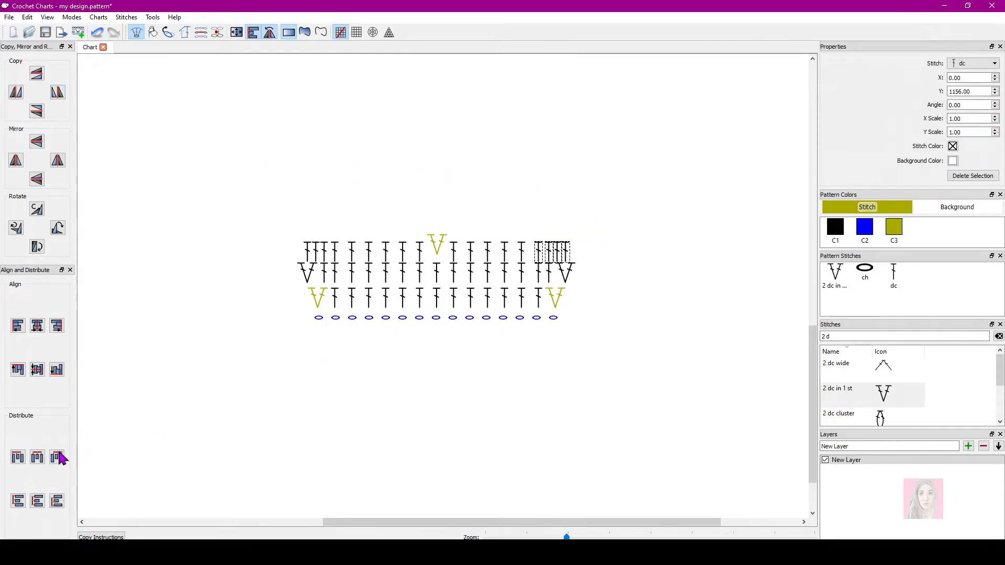
left_click(37, 457)
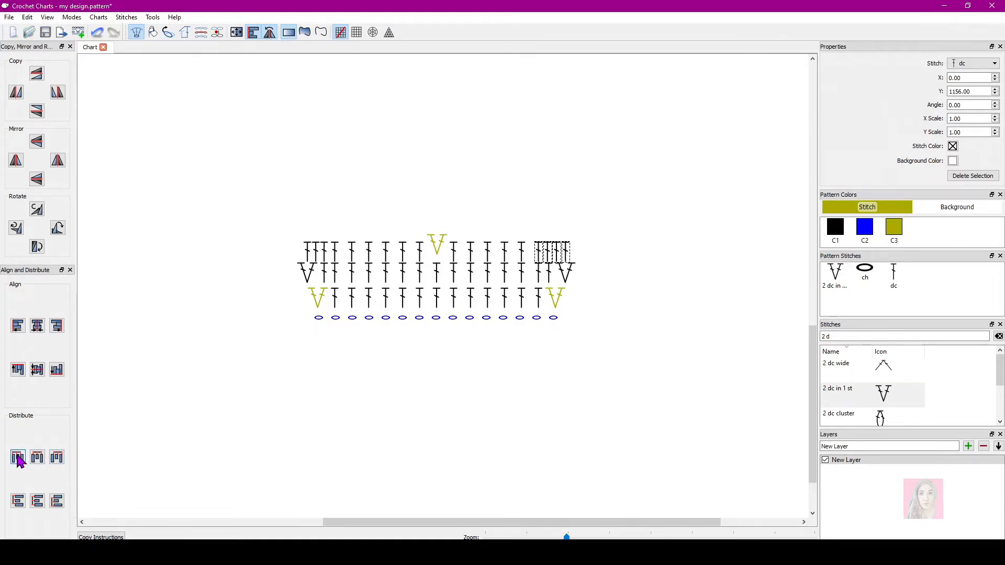
left_click(446, 386)
- Spread the third row's outer dc stitches outward so each pair sits evenly above the arms of the end increases
left_click_drag(639, 224, 549, 259)
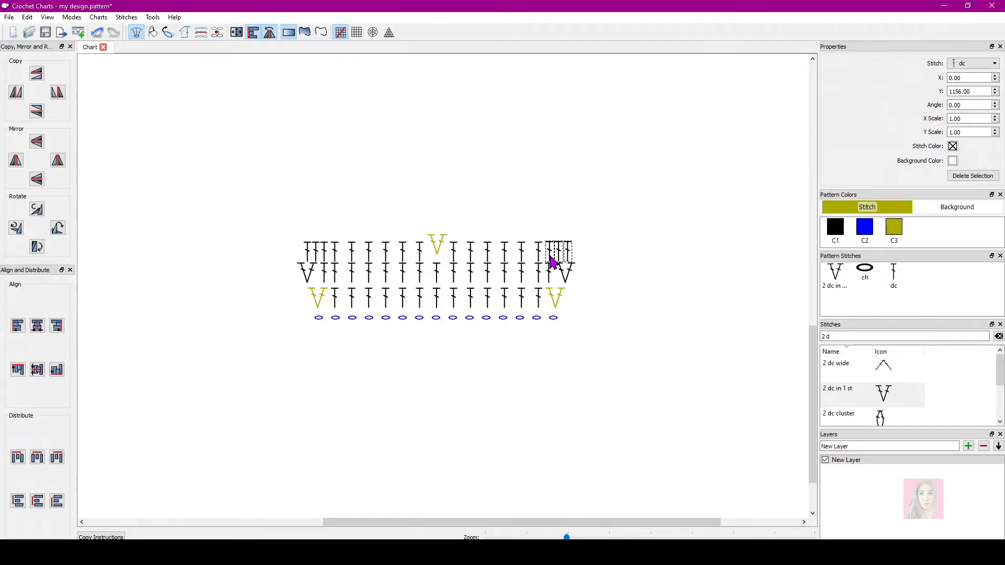
left_click_drag(586, 242, 560, 262)
left_click(581, 259)
left_click(572, 257)
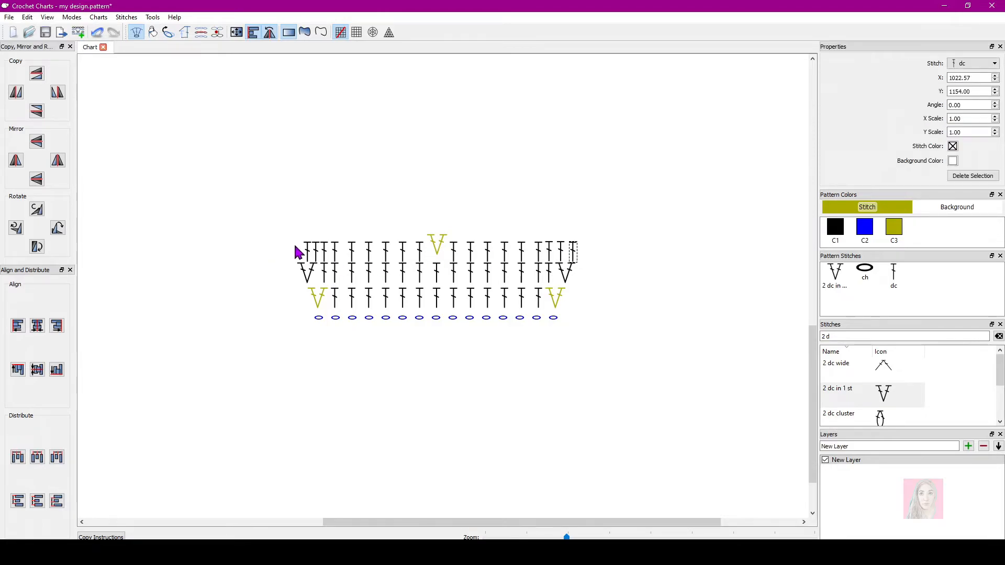
left_click_drag(307, 253, 328, 256)
- Align the top edges of all third-row stitches with the center increase
left_click_drag(277, 235, 580, 257)
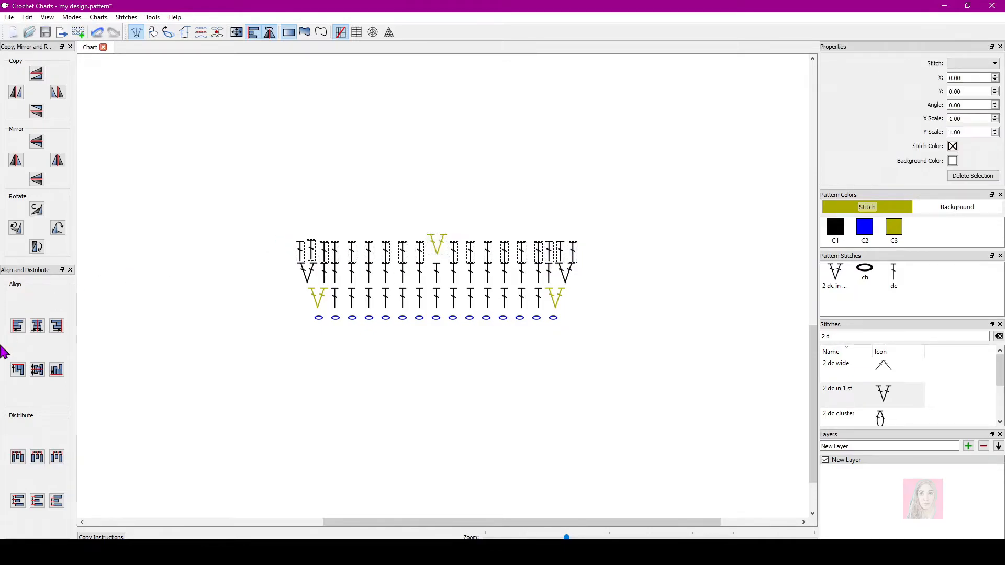
left_click(18, 370)
left_click(517, 389)
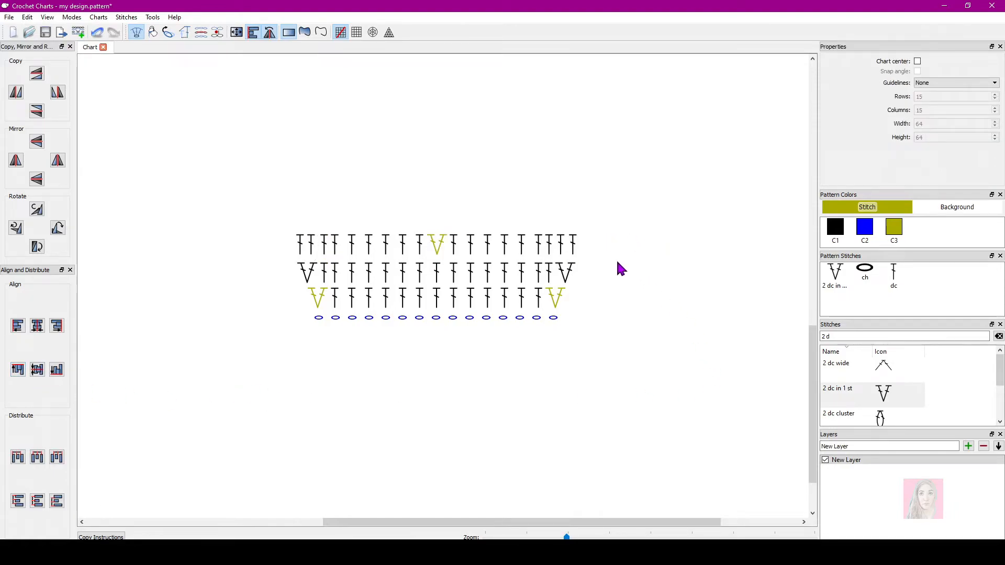
- Copy the dc groups on both sides of the center increase upward as a fourth row, nudged slightly above the third
left_click_drag(273, 224, 425, 262)
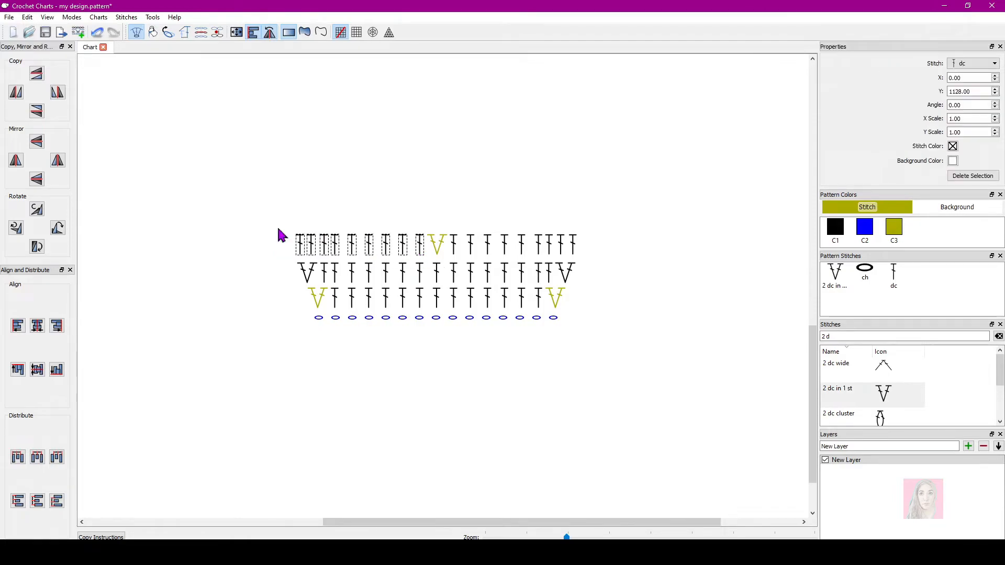
left_click(37, 75)
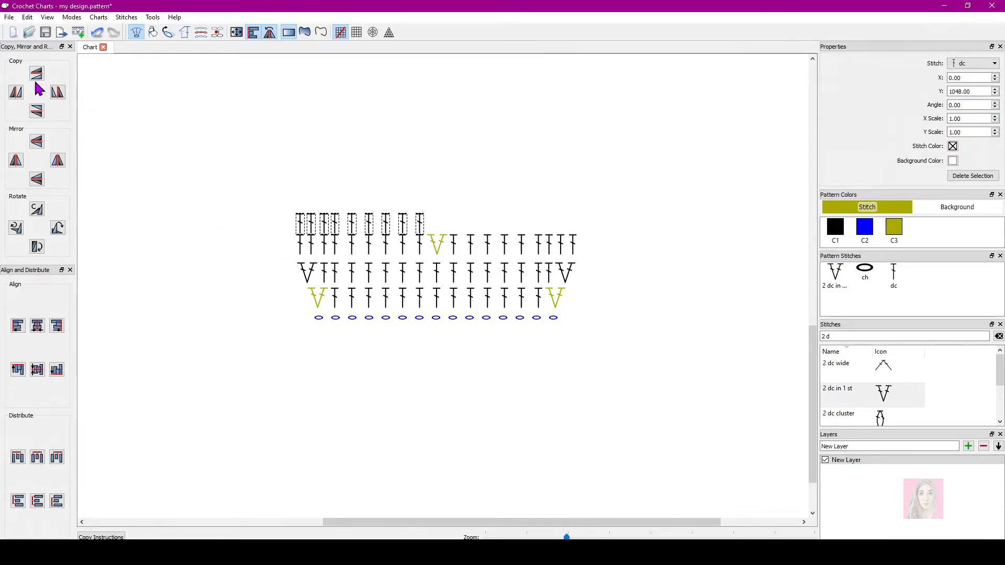
left_click_drag(627, 224, 454, 254)
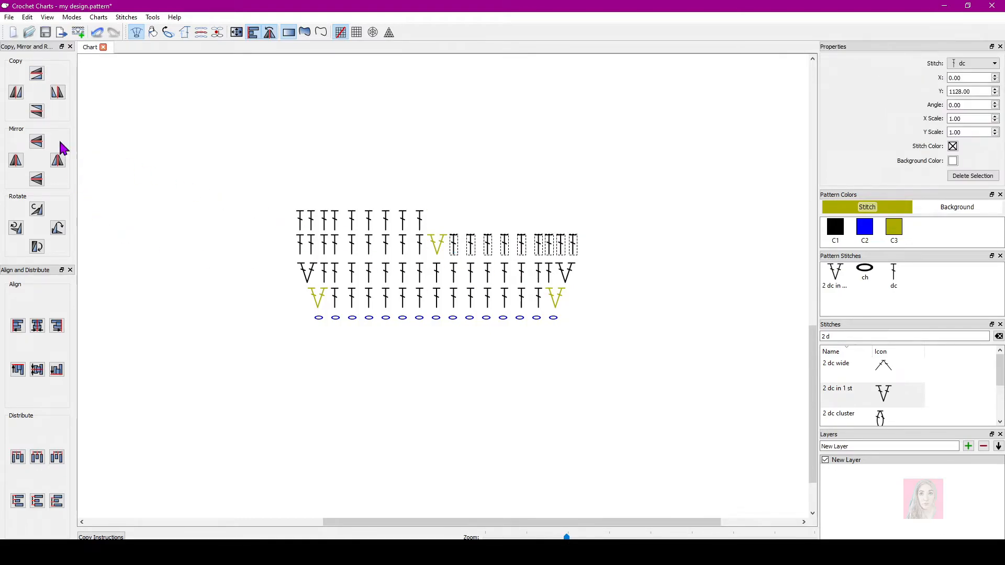
left_click(37, 75)
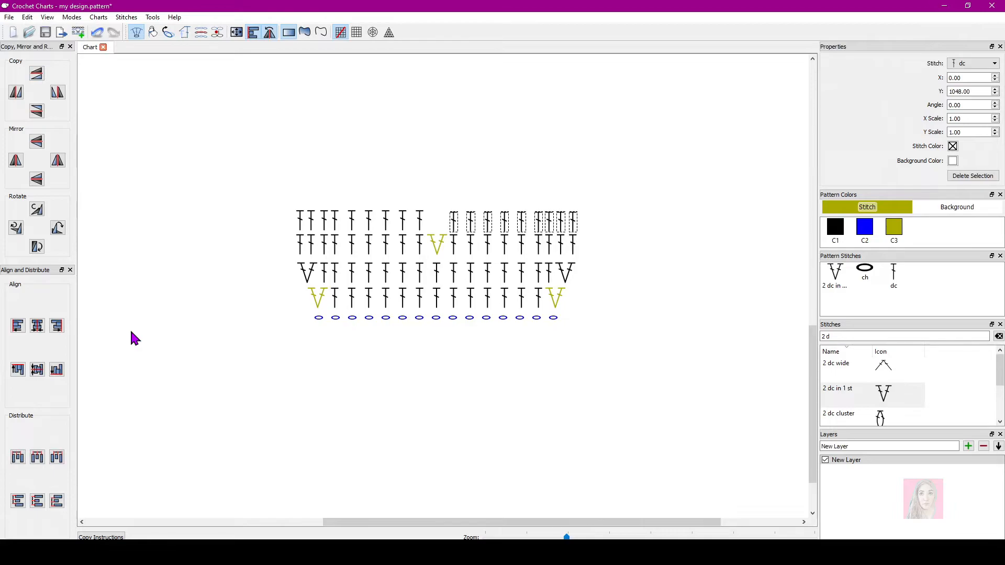
- Duplicate the fourth row's two innermost dc inward to place a dc above each arm of the center increase
left_click(419, 223)
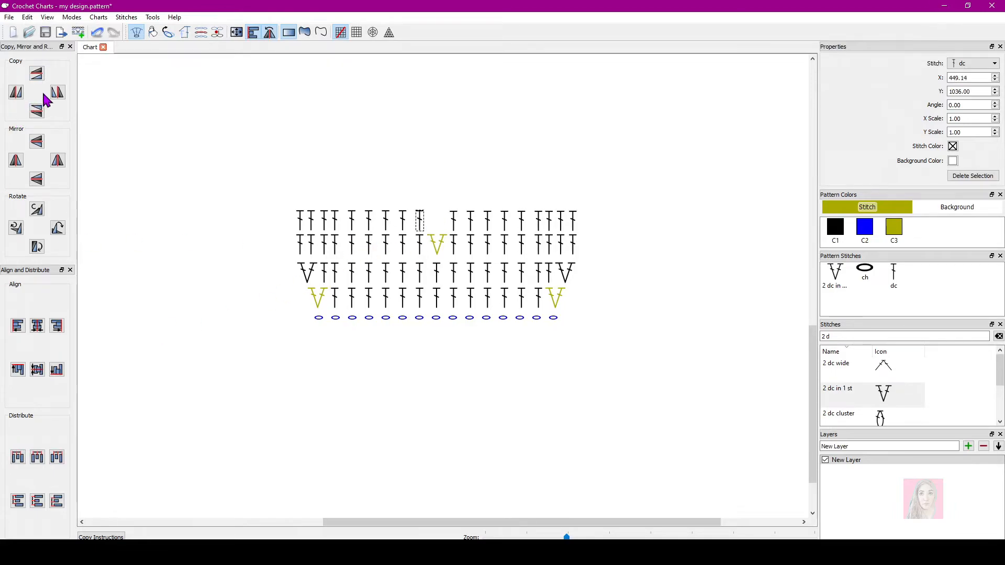
left_click(58, 92)
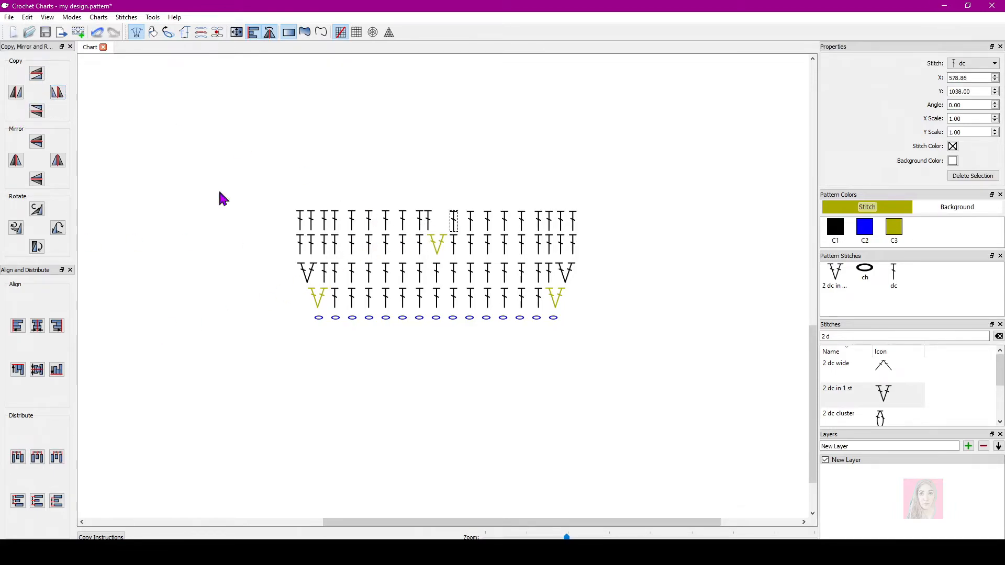
left_click(16, 92)
left_click(436, 156)
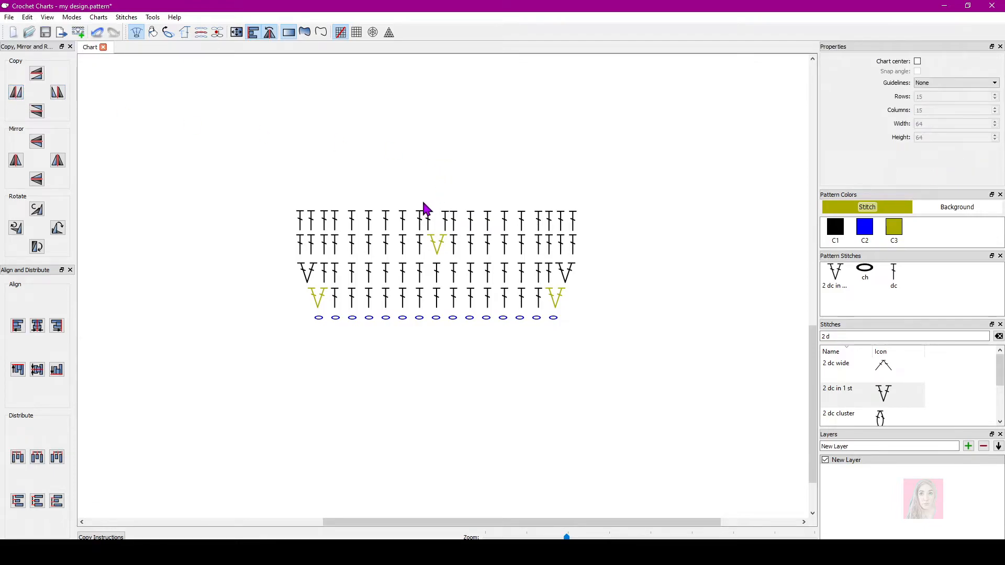
- Reposition the fourth row's two innermost dc above the arms of the center increase and align the row's top edges
left_click(431, 220)
left_click(434, 192)
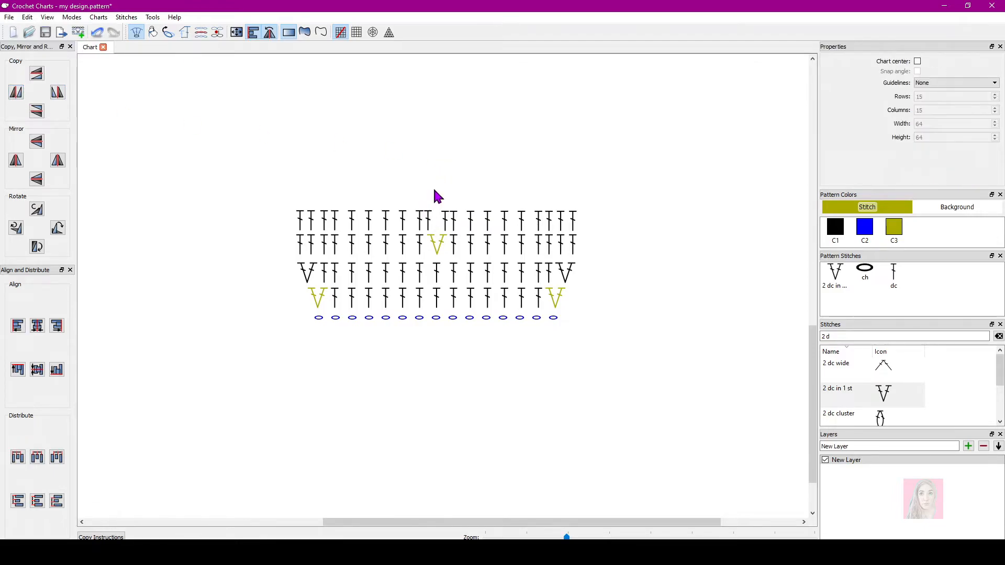
left_click(429, 224)
left_click_drag(440, 223, 441, 224)
left_click_drag(197, 176, 599, 225)
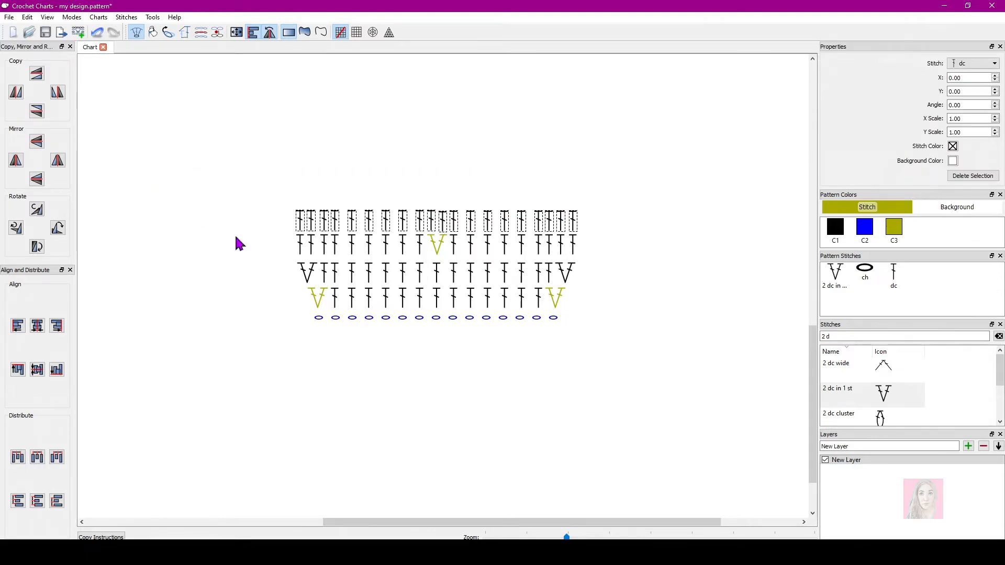
left_click(18, 370)
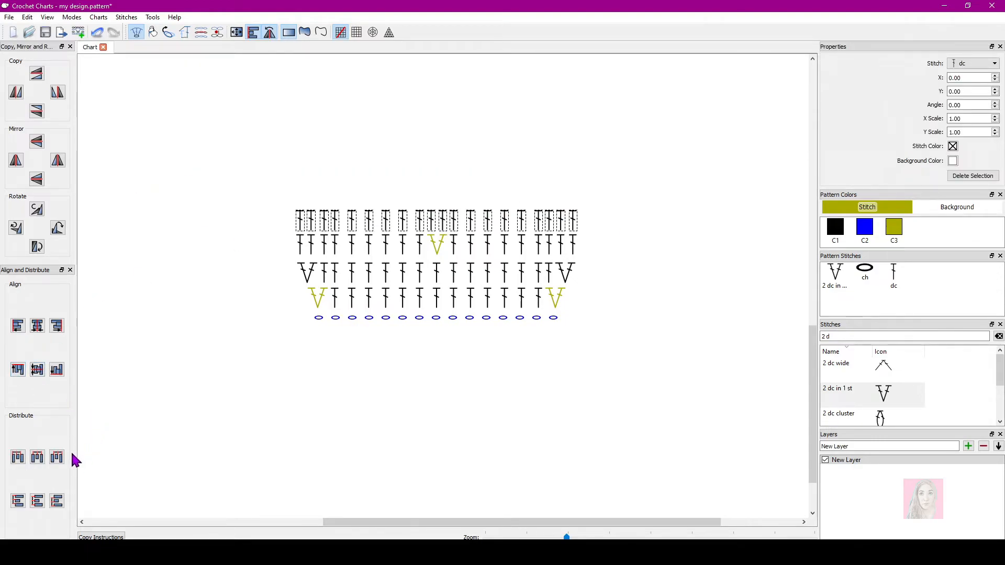
- Try distributing the fourth row's stitches evenly across its width, undo back past the alignment, and realign their top edges
left_click(38, 460)
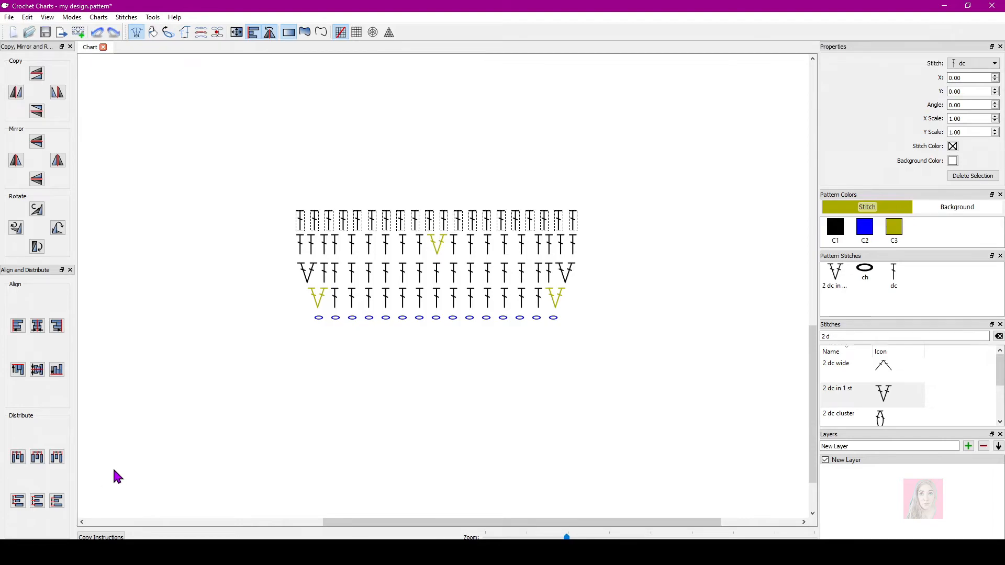
key("ctrl+z")
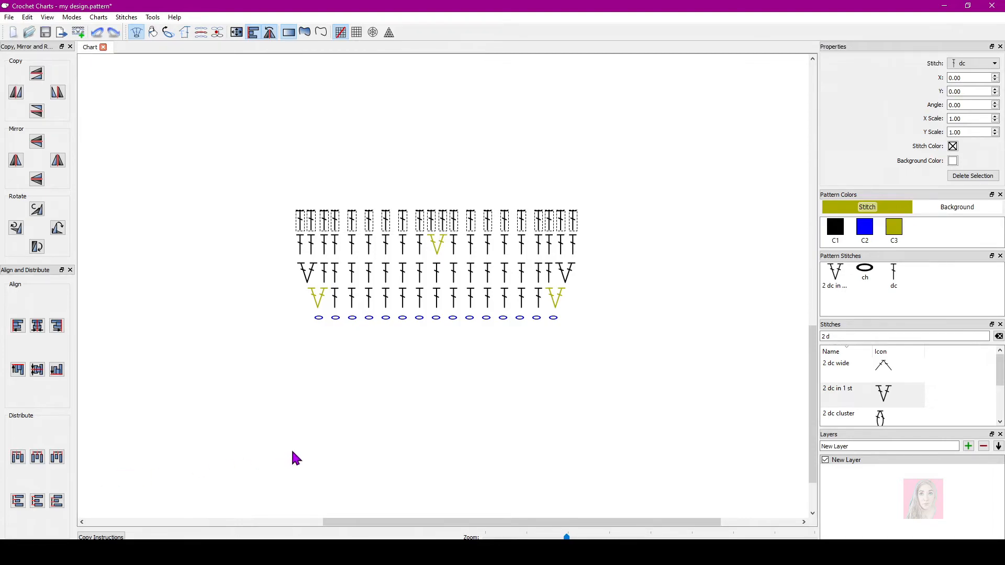
key("ctrl+z")
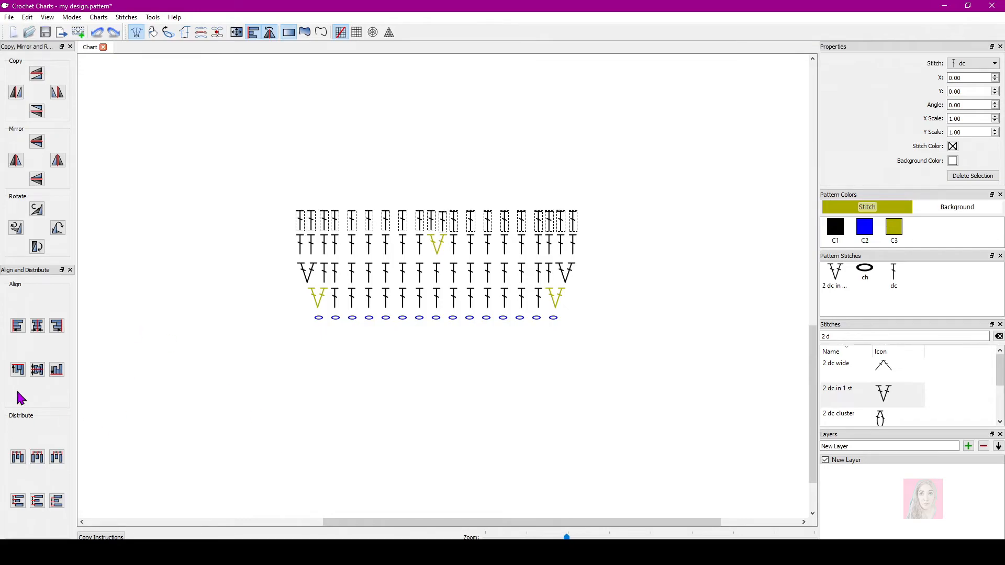
left_click(19, 371)
left_click(335, 447)
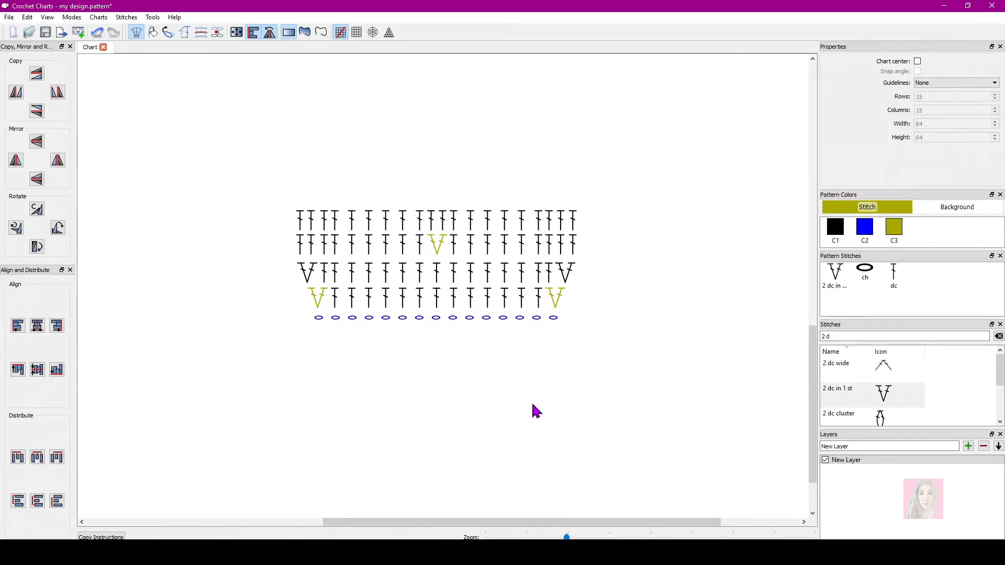
- Copy the olive center increase upward and place the copy just above the fourth row's left inner dc
scroll(335, 388, "up", 2)
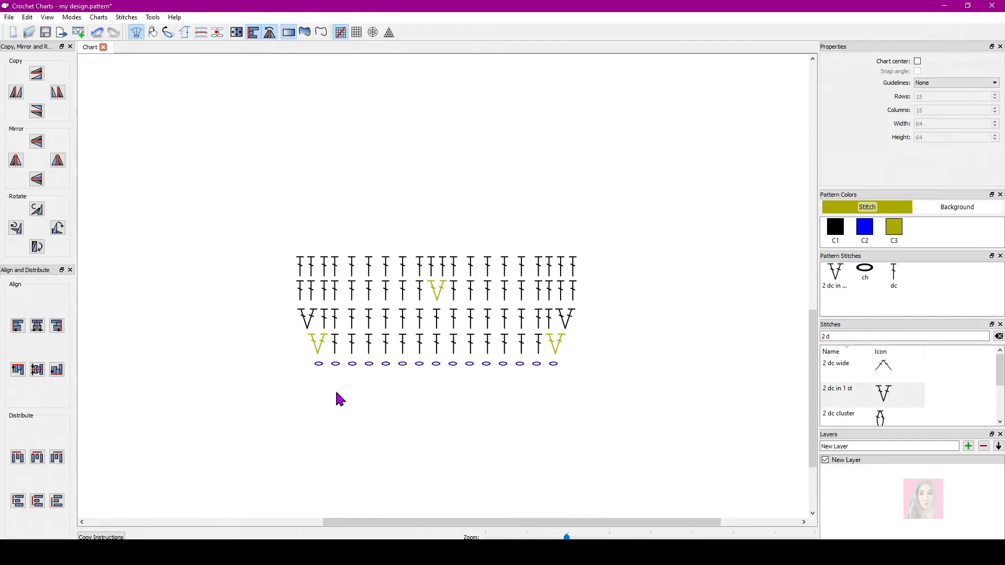
scroll(338, 400, "up", 1)
scroll(293, 440, "down", 2)
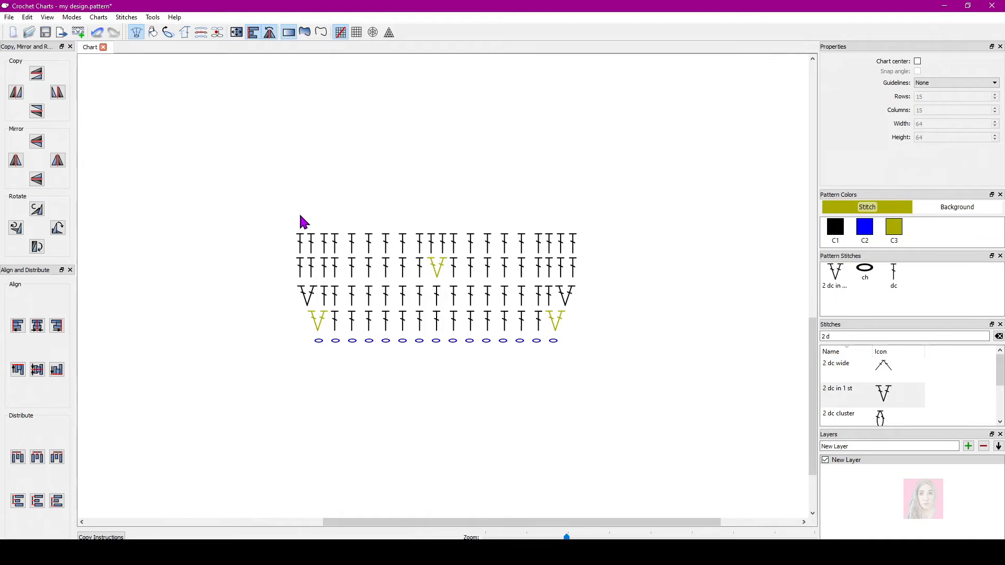
left_click(434, 266)
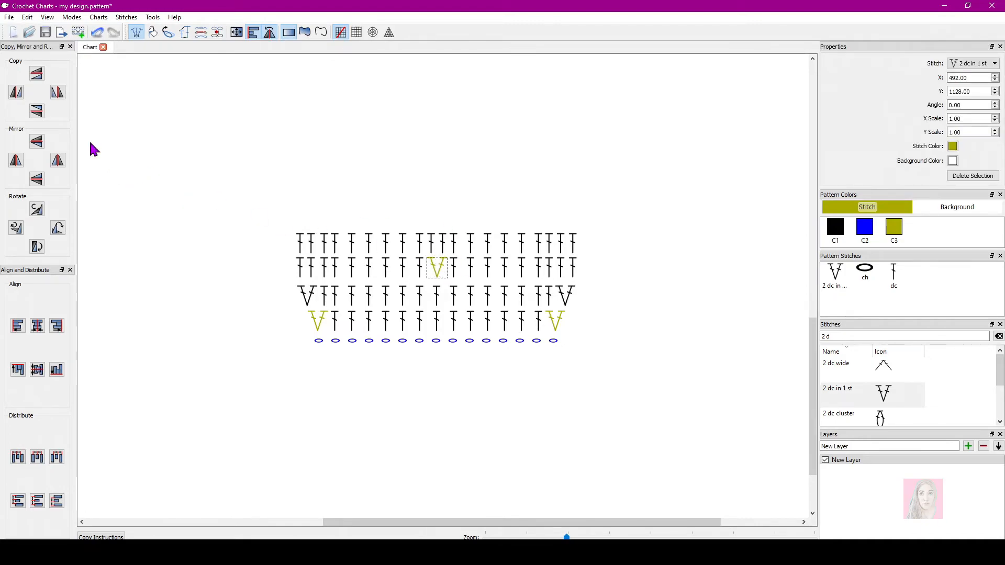
left_click(37, 77)
left_click_drag(438, 250, 434, 227)
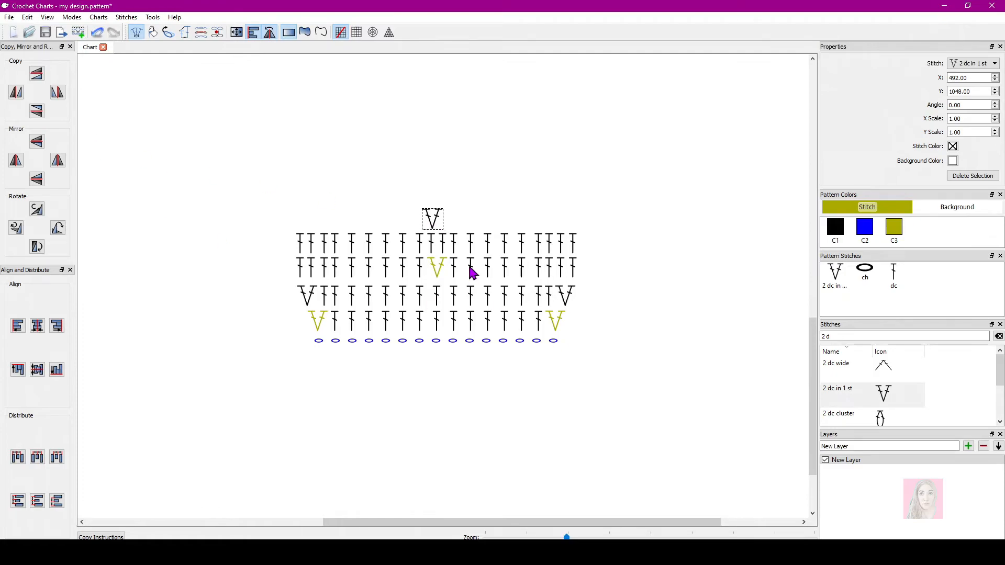
- Add two more "2 dc in 1 st" stitches, one beside the copied increase and one above the fourth row's right end dc
left_click(835, 272)
left_click(497, 163)
left_click_drag(499, 168, 457, 226)
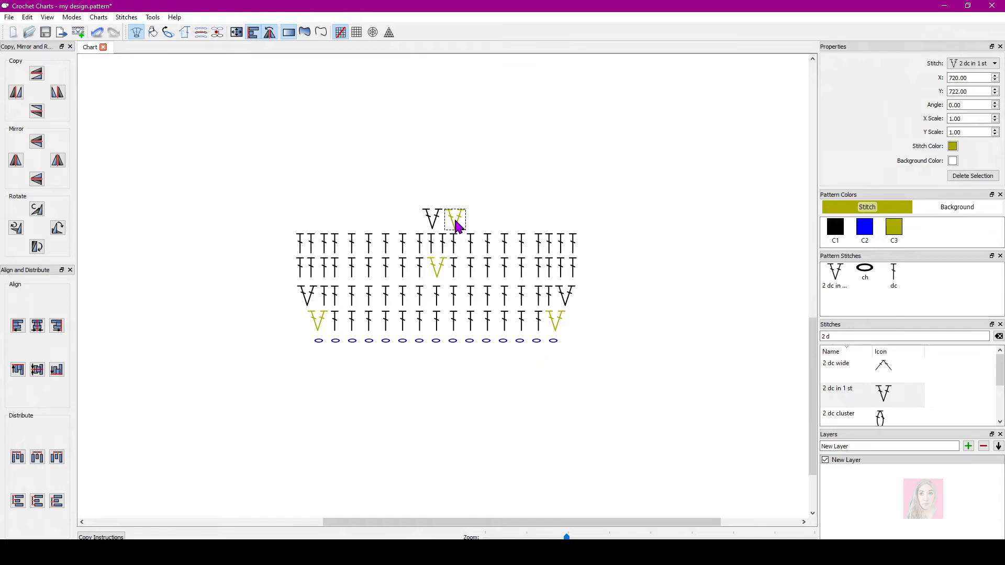
left_click(568, 193)
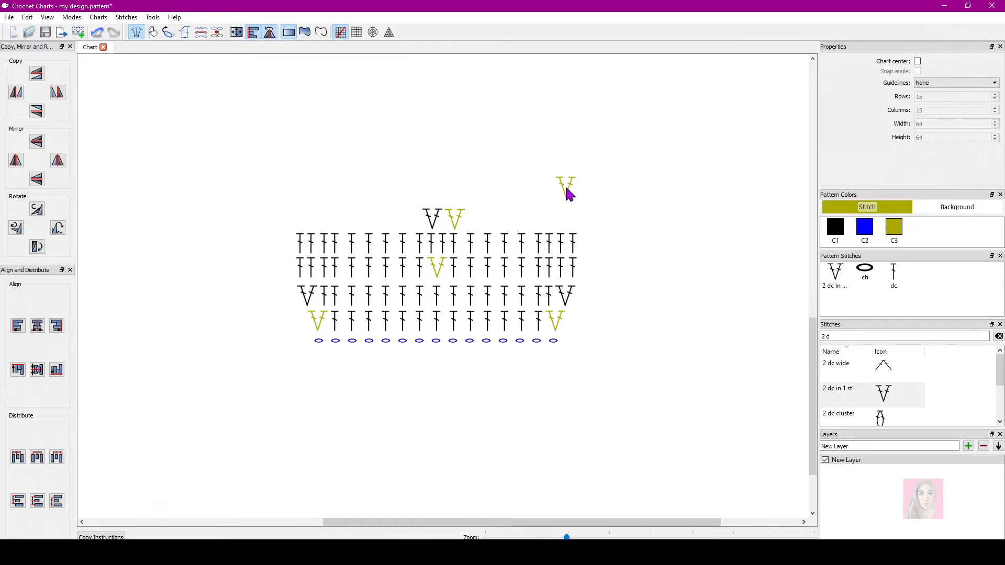
left_click_drag(568, 192, 578, 226)
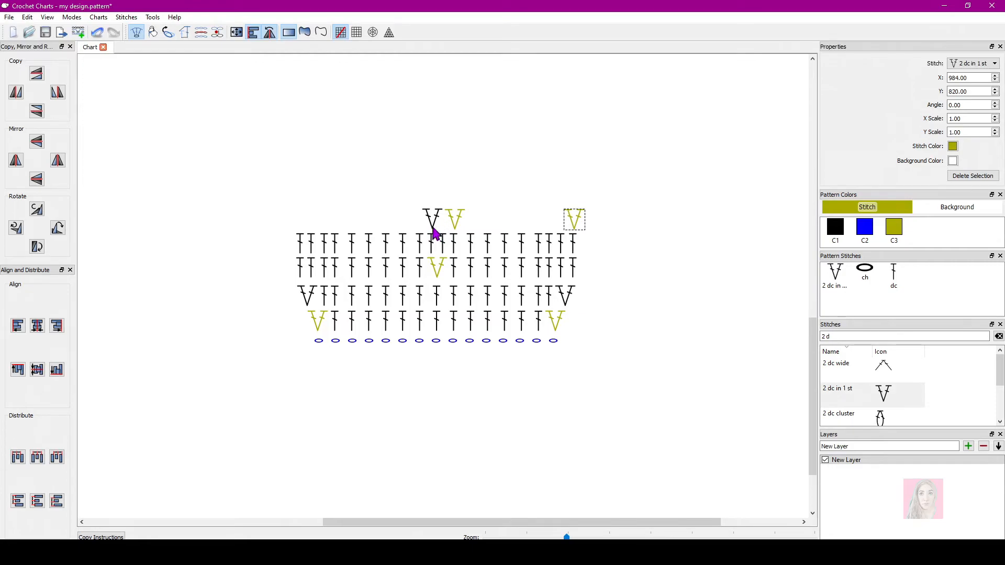
- Tilt the two center increases outward in opposite directions and join their bases into one fan above the fourth row's center
left_click_drag(434, 224, 452, 220)
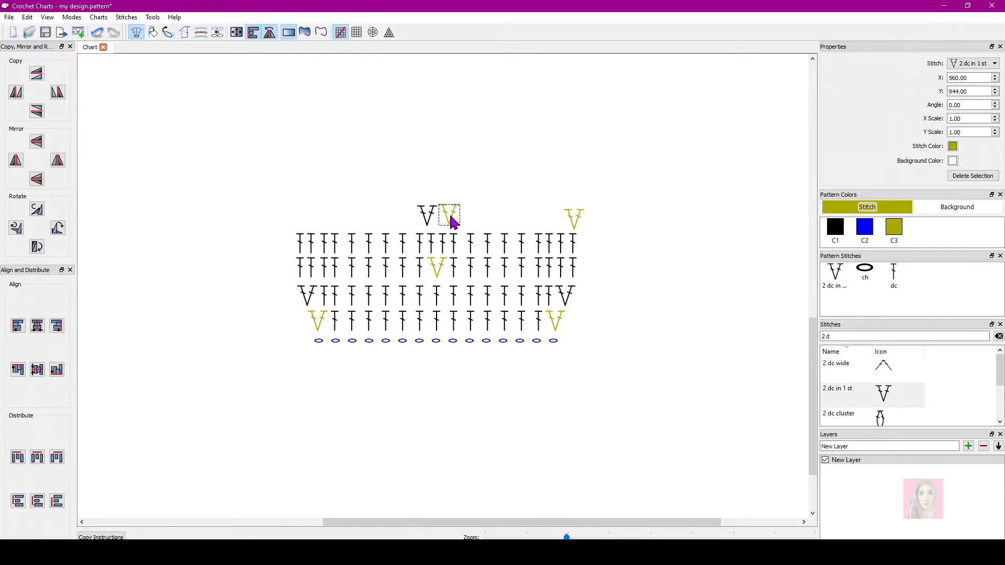
left_click(168, 33)
left_click_drag(442, 207, 436, 211)
left_click_drag(434, 214, 430, 212)
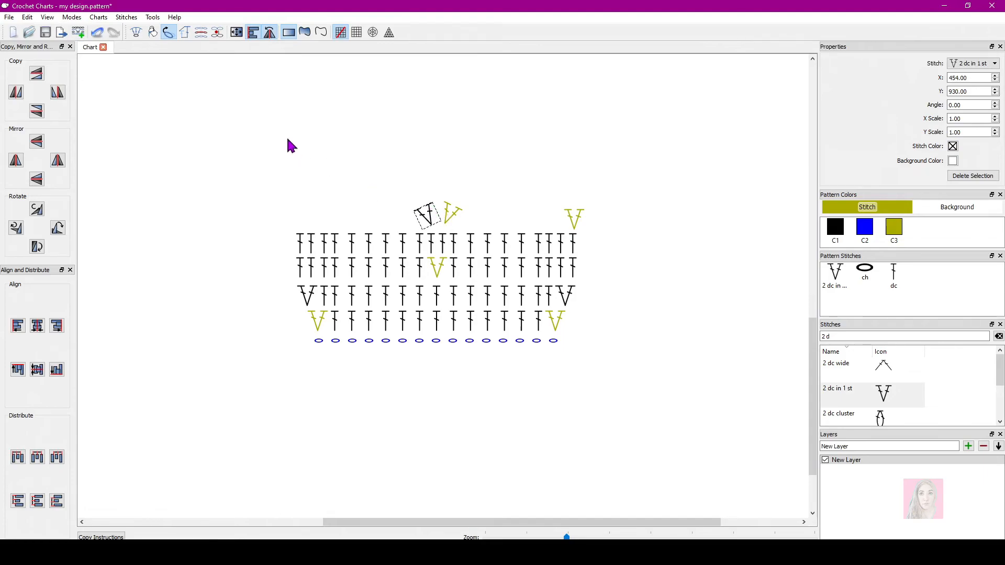
left_click(137, 32)
left_click_drag(454, 219, 439, 222)
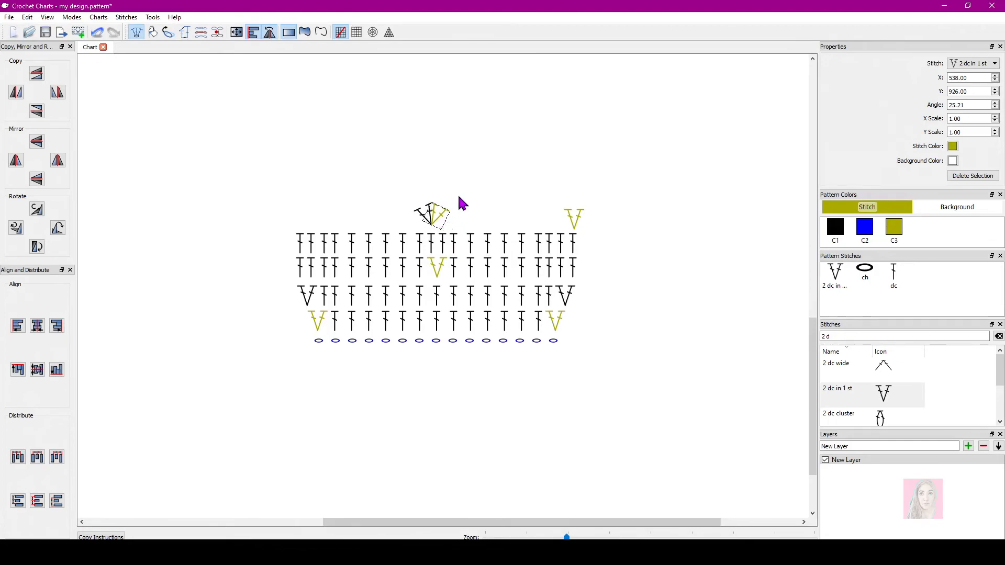
left_click(522, 208)
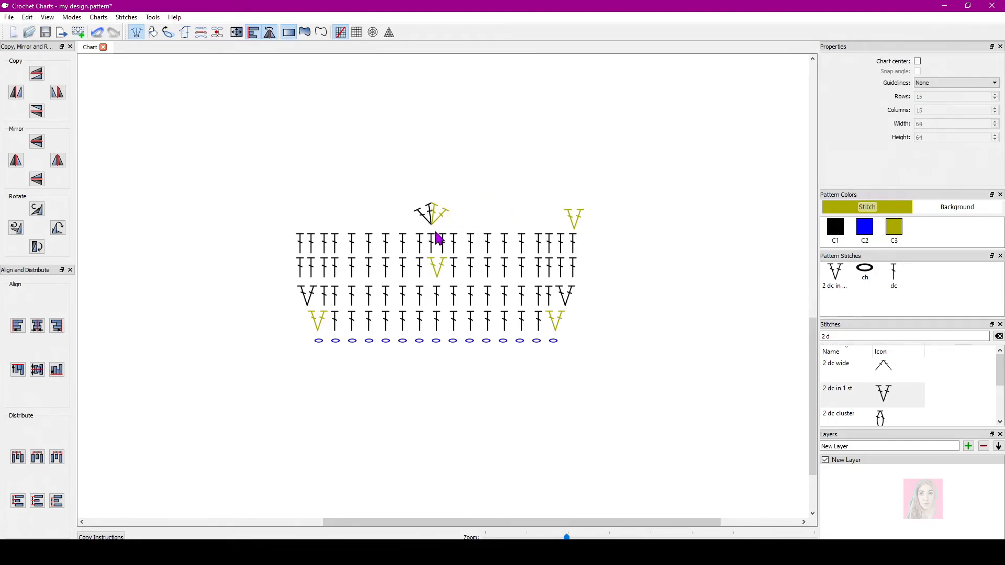
- Scale down the two tilted increases of the center fan slightly, reducing their height
left_click_drag(411, 196, 482, 235)
left_click(187, 33)
left_click_drag(418, 208, 450, 209)
left_click(441, 215)
left_click(481, 192)
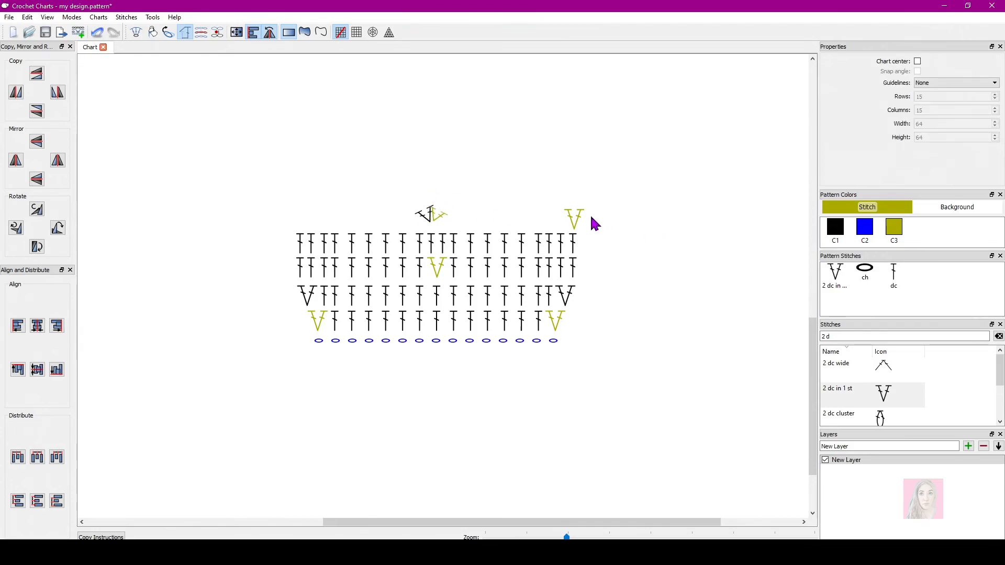
- Scale down the increase above the fourth row's right end in small increments, making it shorter and narrower
left_click(576, 219)
key("Down")
key("Down")
key("Down")
key("Down")
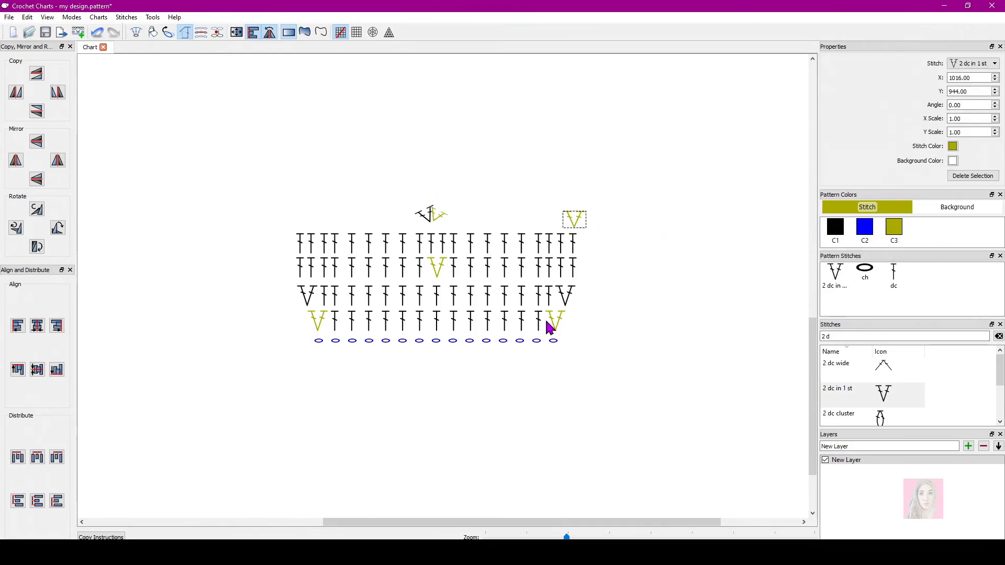
key("Left")
key("Left")
key("Left")
key("Left")
left_click(592, 171)
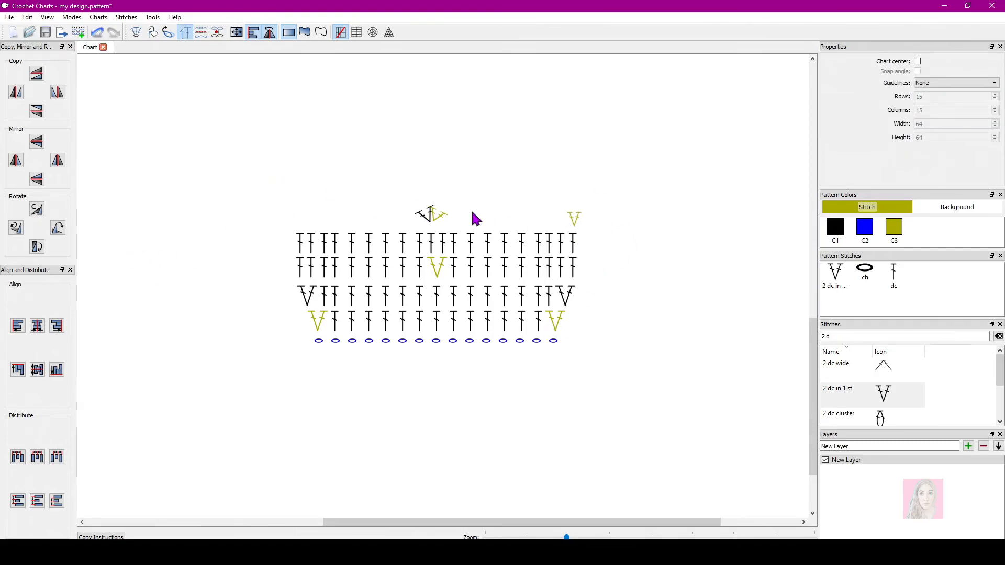
- Change the stitch color of all the fourth row's dc to blue
left_click_drag(271, 240, 612, 245)
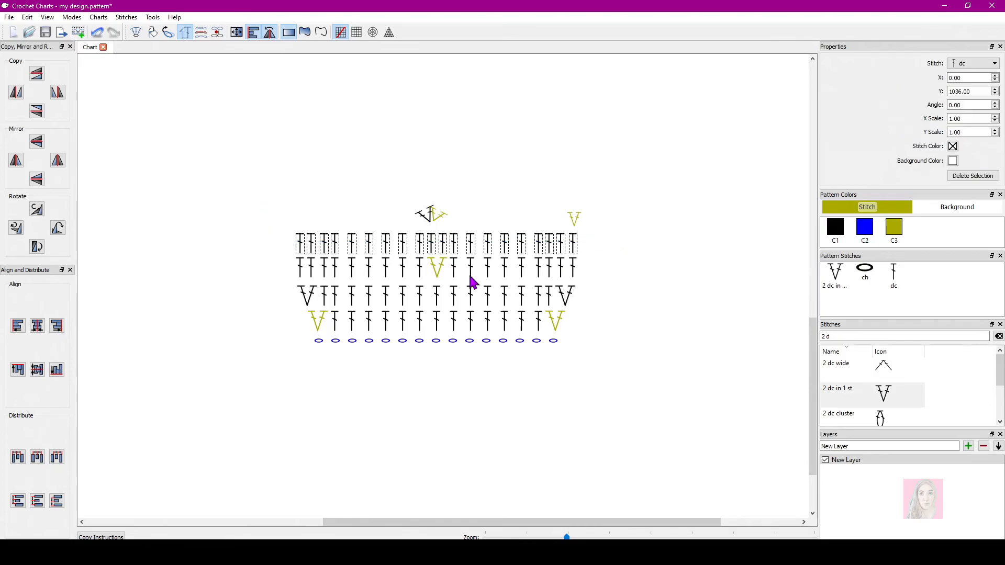
left_click(953, 146)
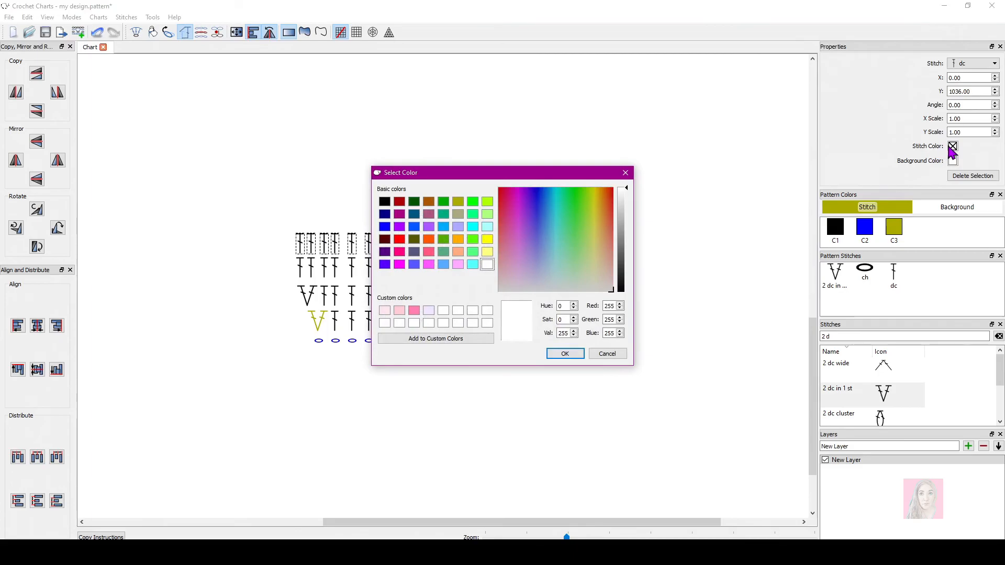
left_click(385, 226)
left_click(563, 353)
left_click(681, 310)
- Color the three increases above the fourth row light cyan (RGB 85, 255, 255)
left_click_drag(391, 184, 675, 221)
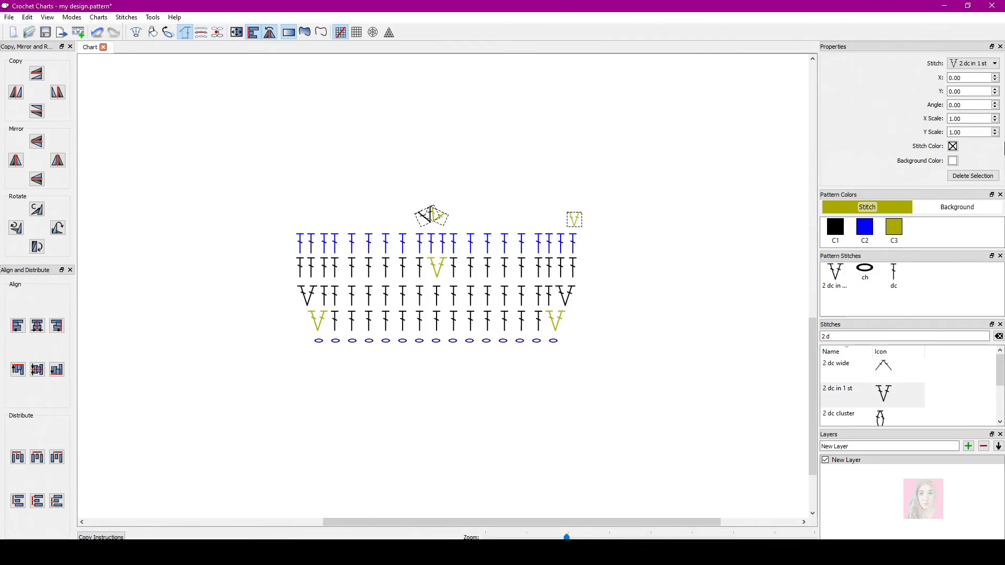
left_click(952, 146)
left_click(473, 263)
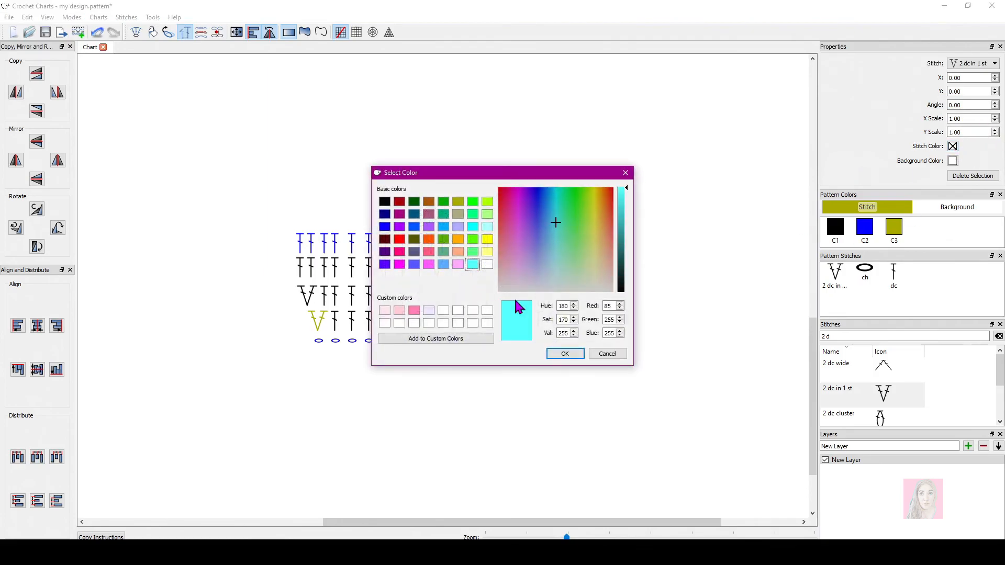
left_click(565, 354)
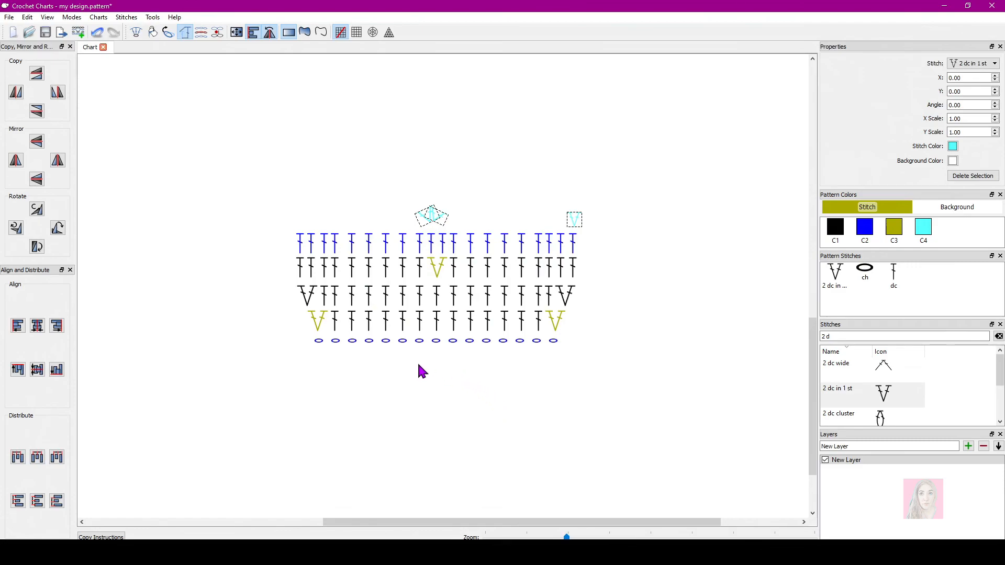
left_click(371, 182)
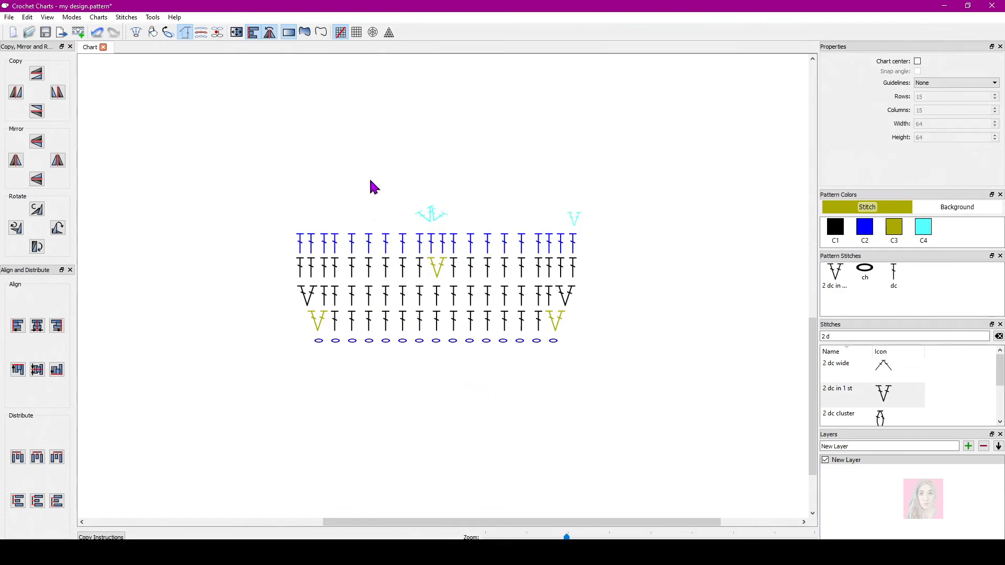